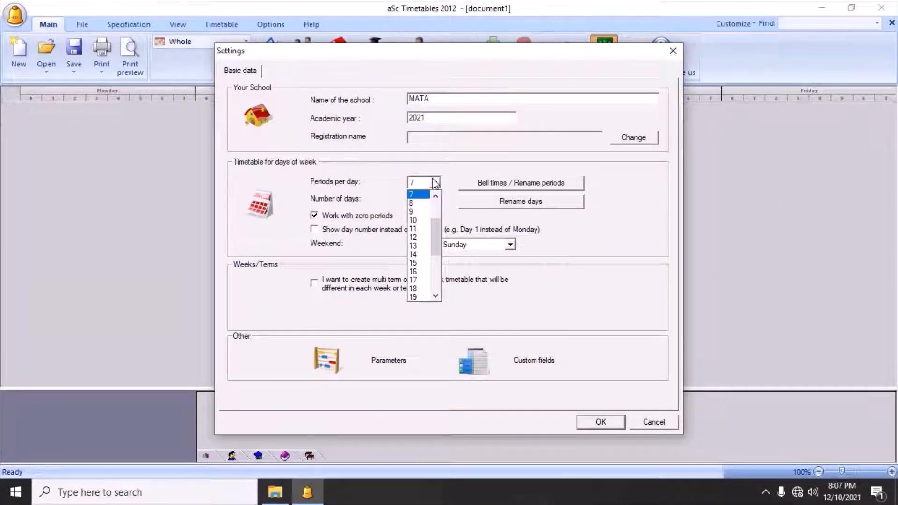
# - Set the timetable to 10 periods per day, accept the lesson count change, and turn off working with zero periods
pyautogui.click(412, 224)
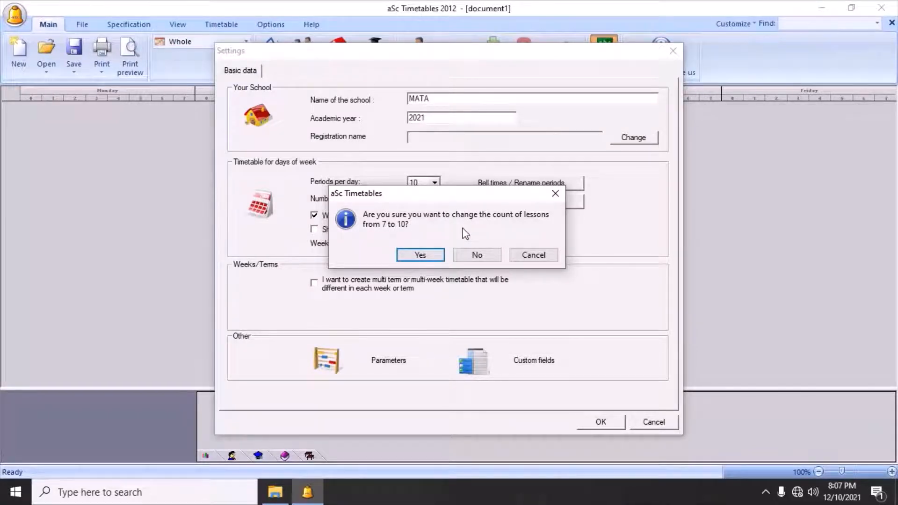
pyautogui.click(419, 255)
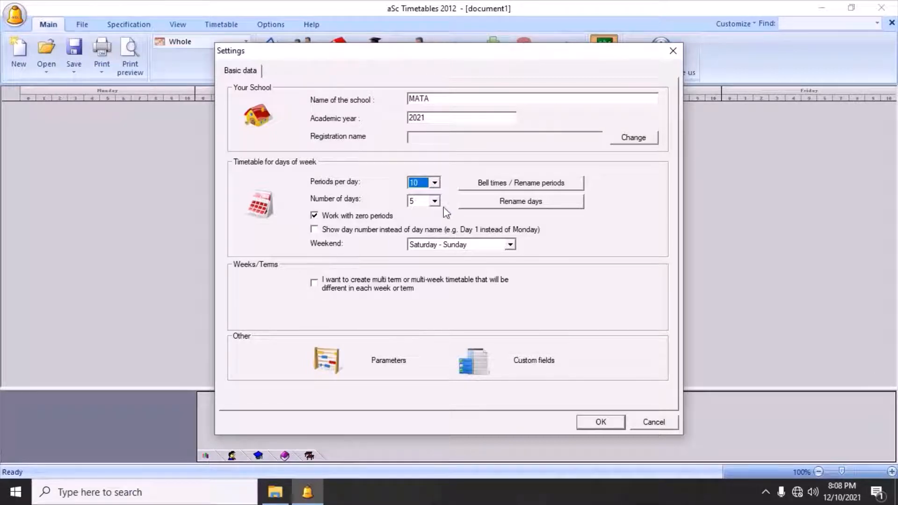
pyautogui.click(315, 216)
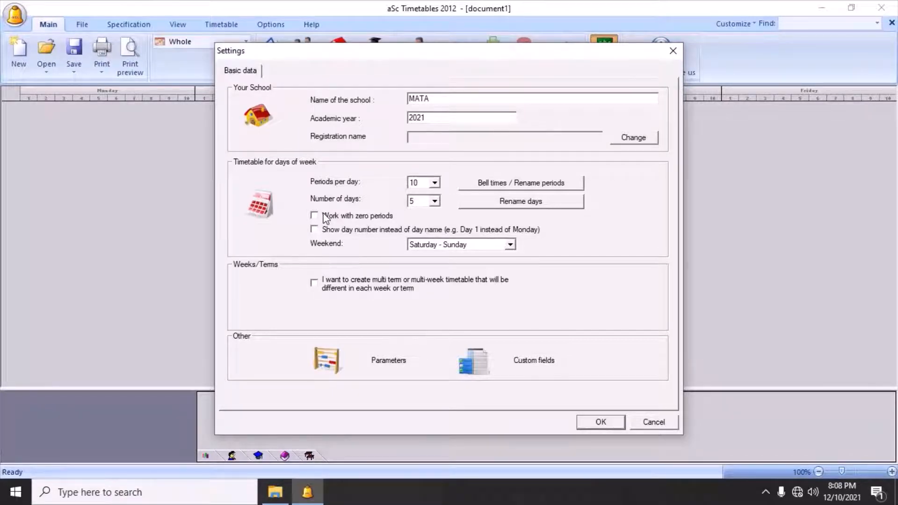
# - Open the bell times list and set period 1 to end at 8:40
pyautogui.click(493, 187)
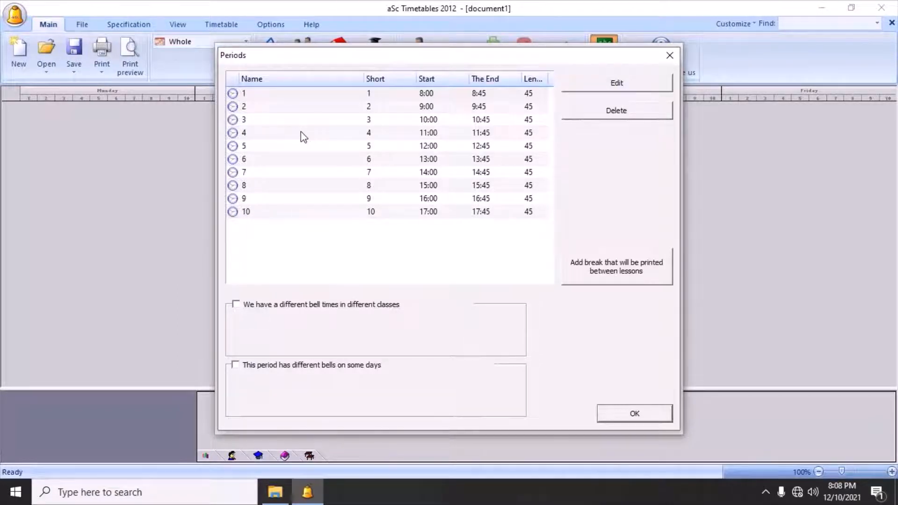
pyautogui.click(327, 96)
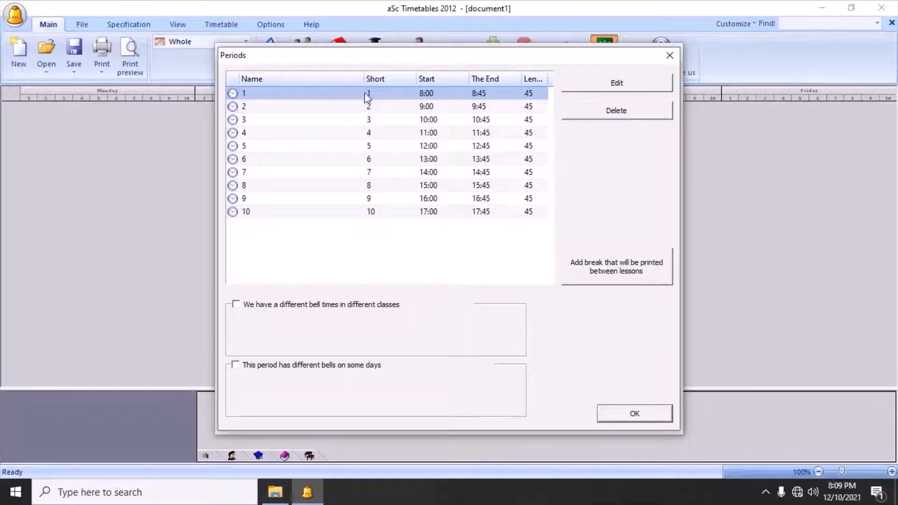
pyautogui.click(600, 83)
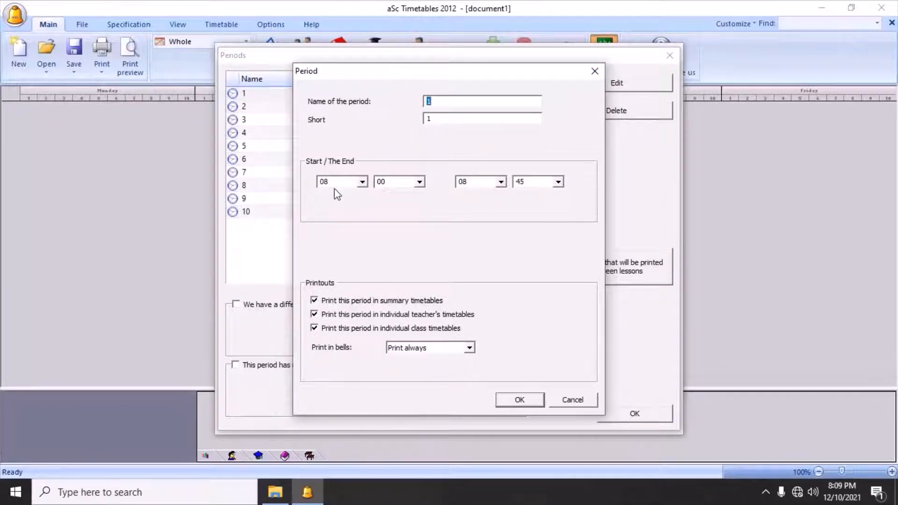
pyautogui.click(558, 182)
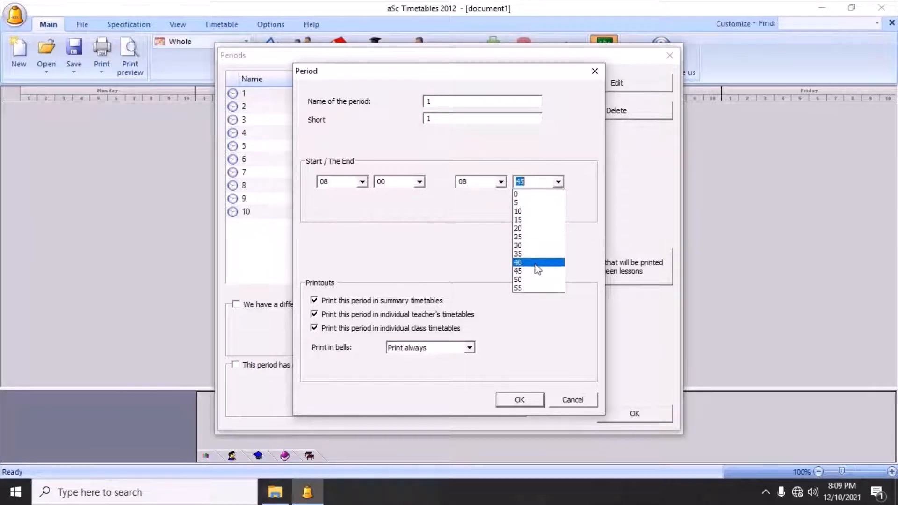
pyautogui.click(536, 263)
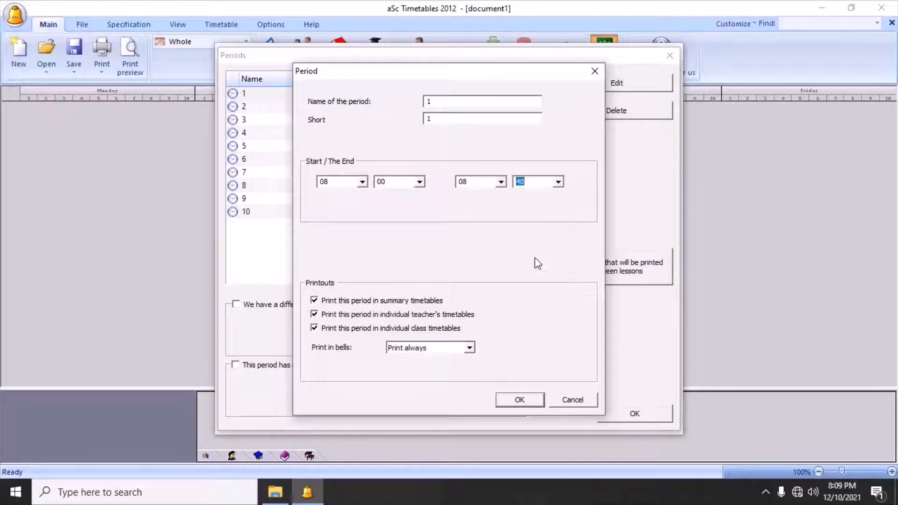
pyautogui.click(519, 400)
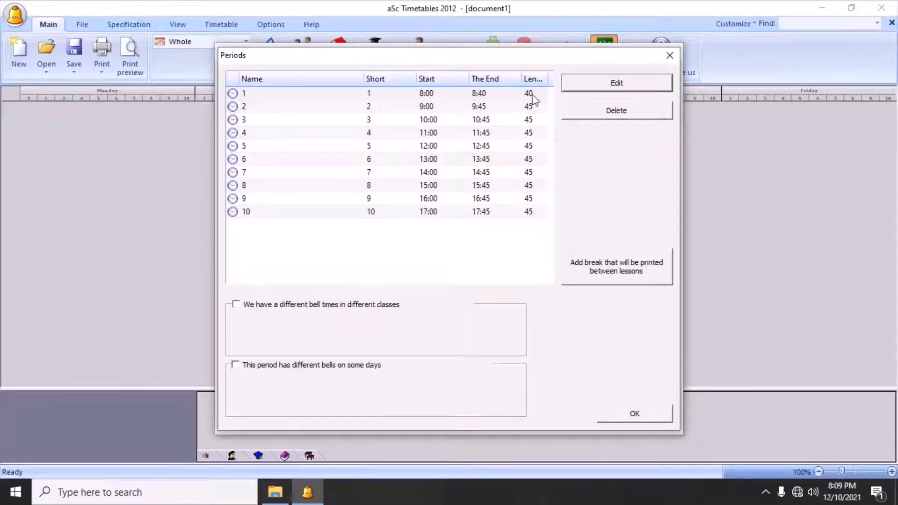
# - Edit period 2 so that it starts at 8:40 and ends at 9:20
pyautogui.click(374, 107)
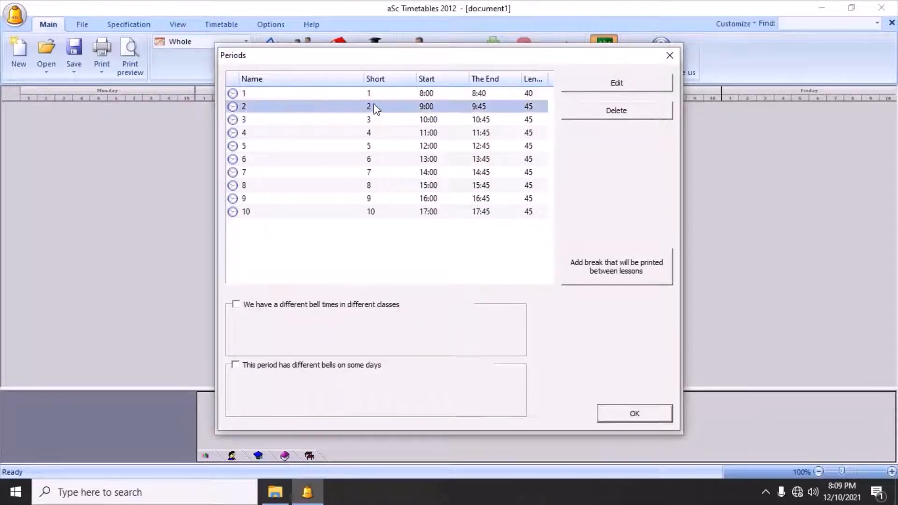
pyautogui.click(608, 82)
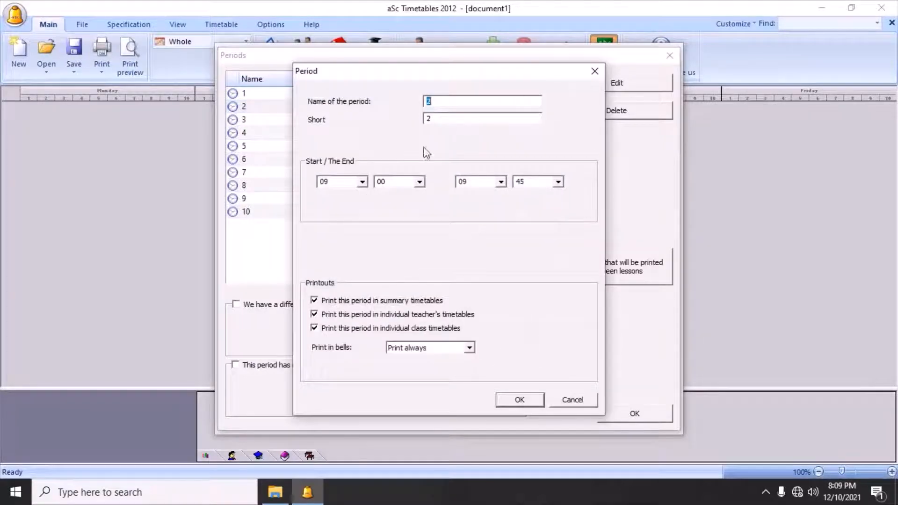
pyautogui.click(362, 182)
pyautogui.click(334, 262)
pyautogui.click(419, 182)
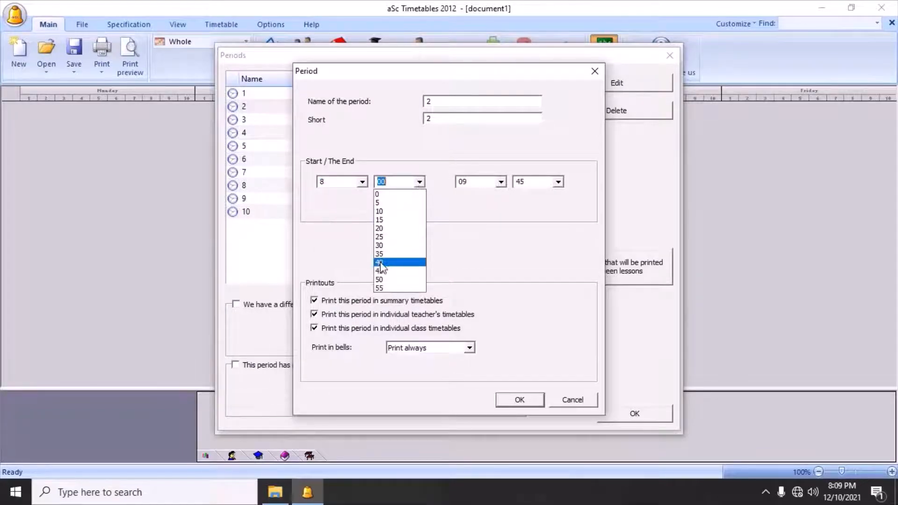
pyautogui.click(401, 262)
pyautogui.click(501, 183)
pyautogui.click(501, 182)
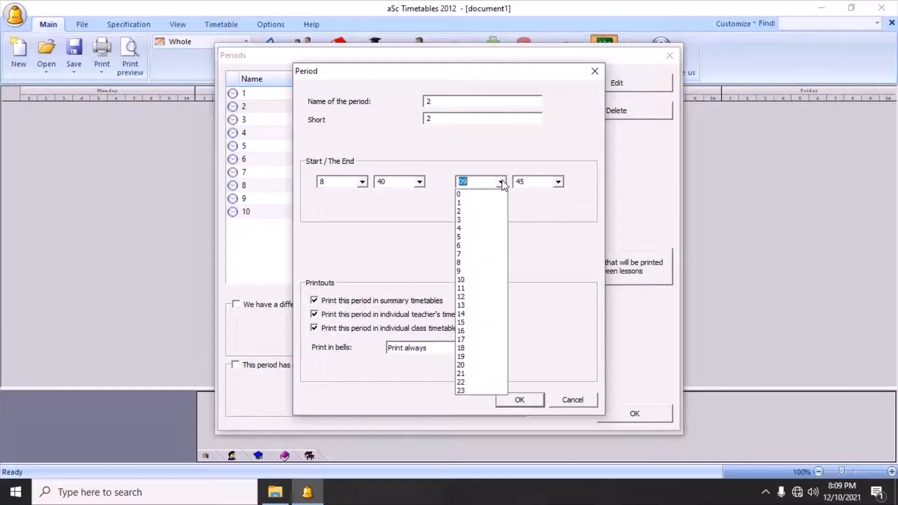
pyautogui.click(473, 272)
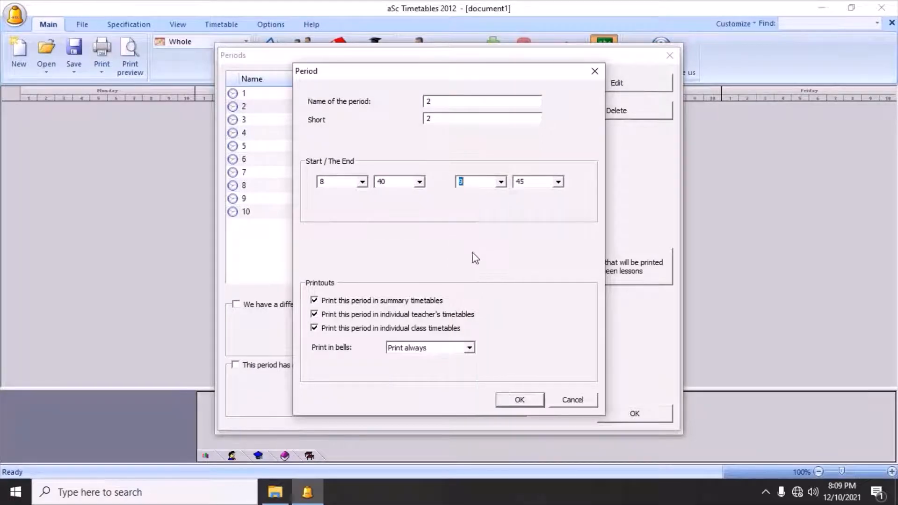
pyautogui.click(558, 182)
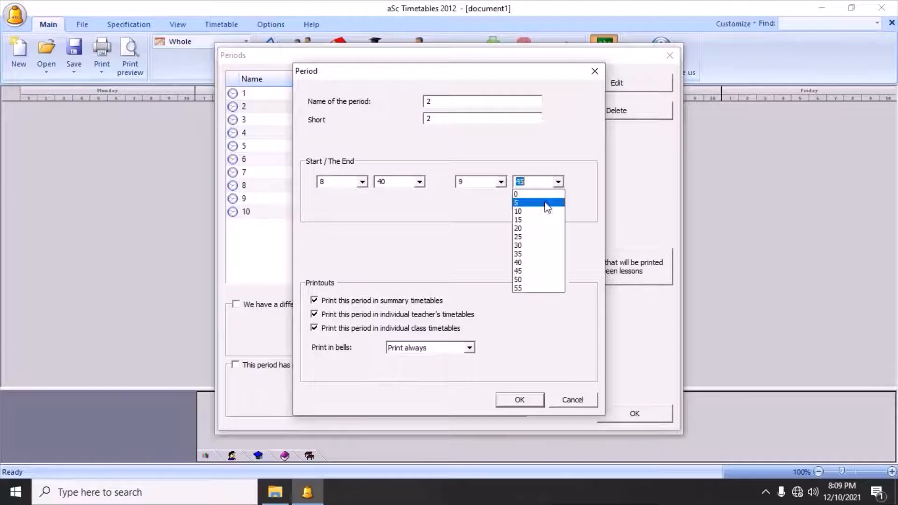
pyautogui.click(537, 228)
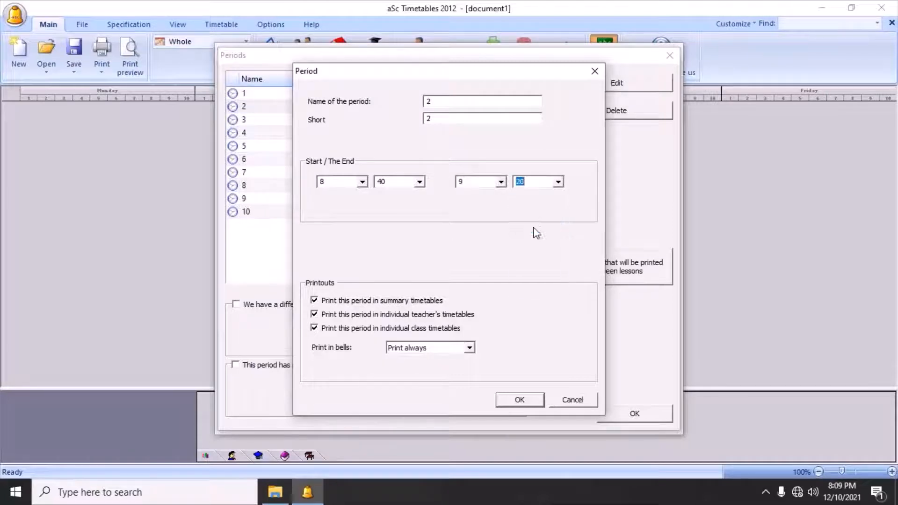
pyautogui.click(518, 399)
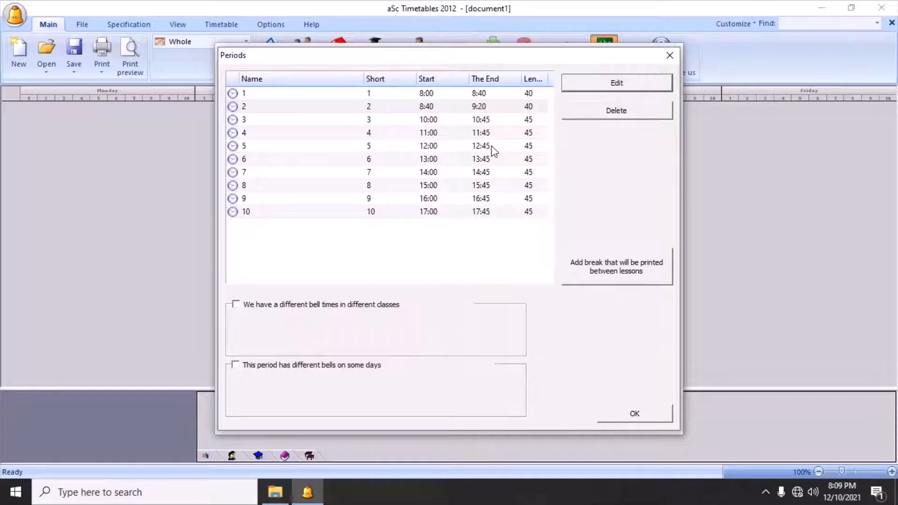
# - Add a printed break named SHORT BREAK with the short name SB, positioned before period 3
pyautogui.click(332, 124)
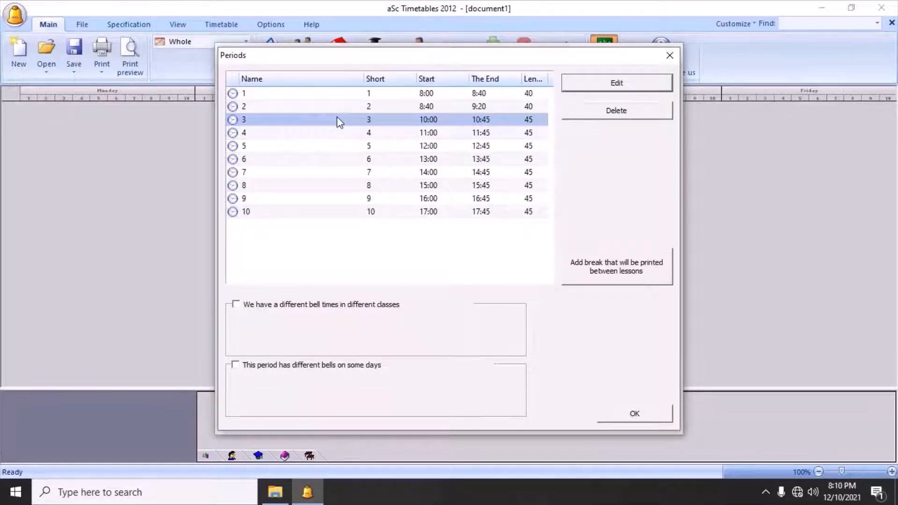
pyautogui.click(616, 270)
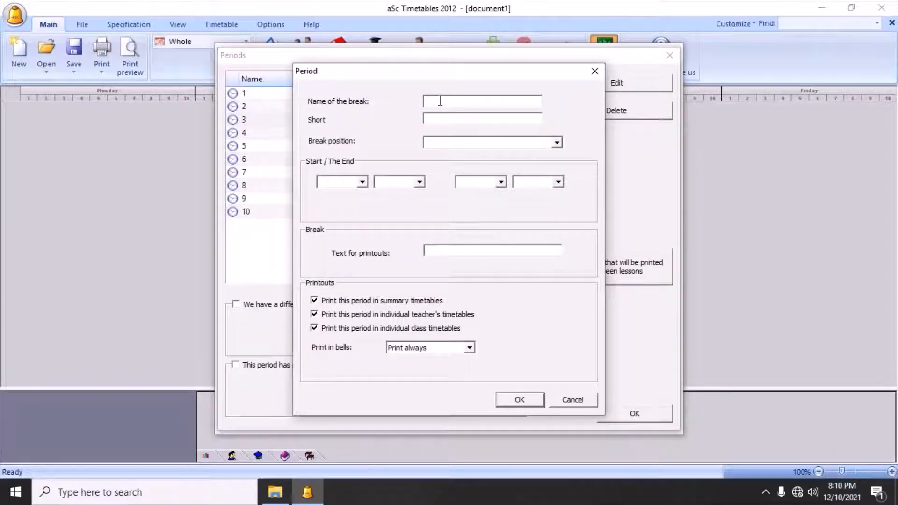
pyautogui.write('SHORT BREAK')
pyautogui.click(443, 119)
pyautogui.write('SB')
pyautogui.click(557, 142)
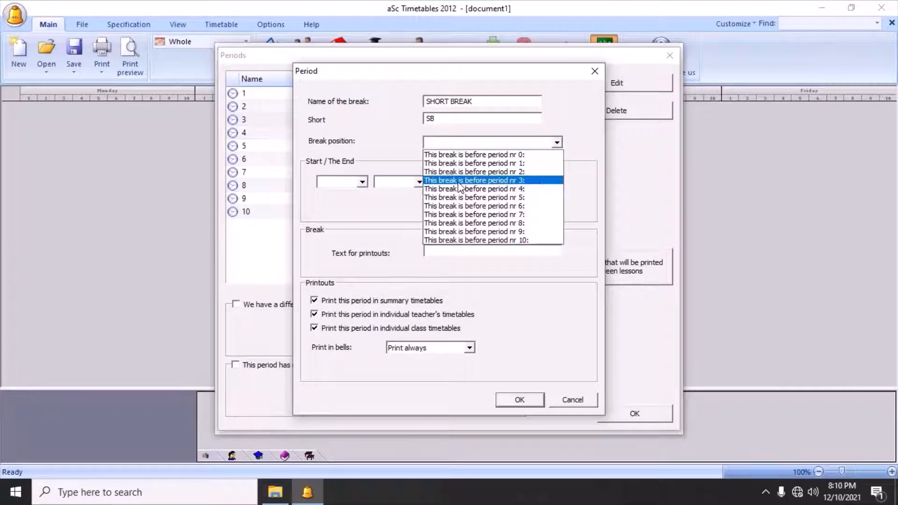
pyautogui.click(494, 180)
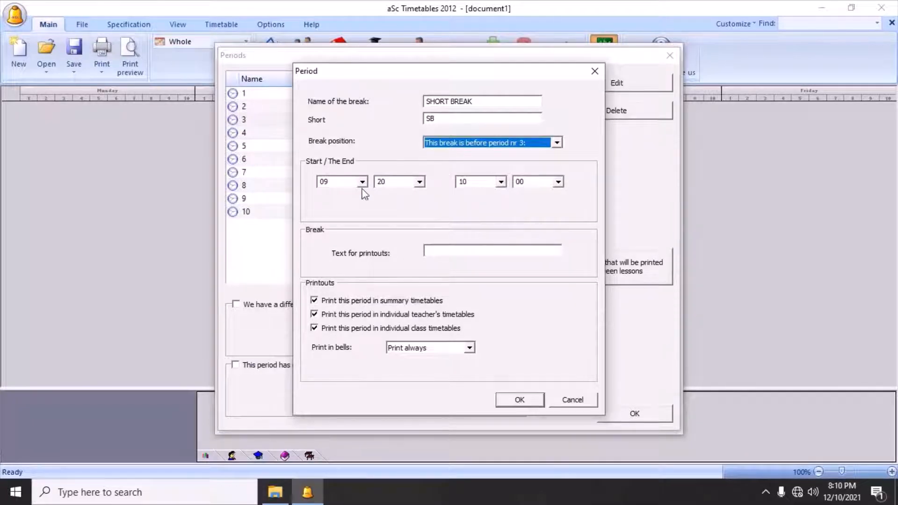
# - Set the short break's end time to 9:30 and save the break
pyautogui.click(501, 182)
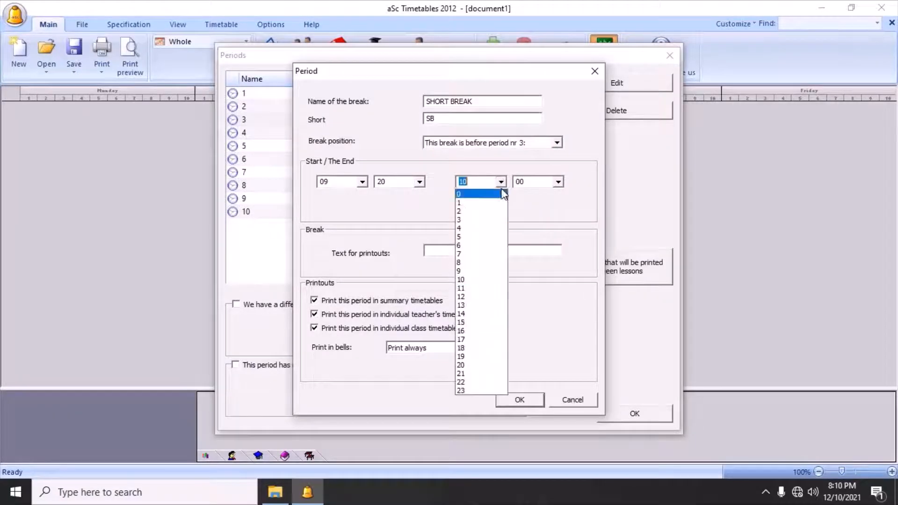
pyautogui.click(465, 271)
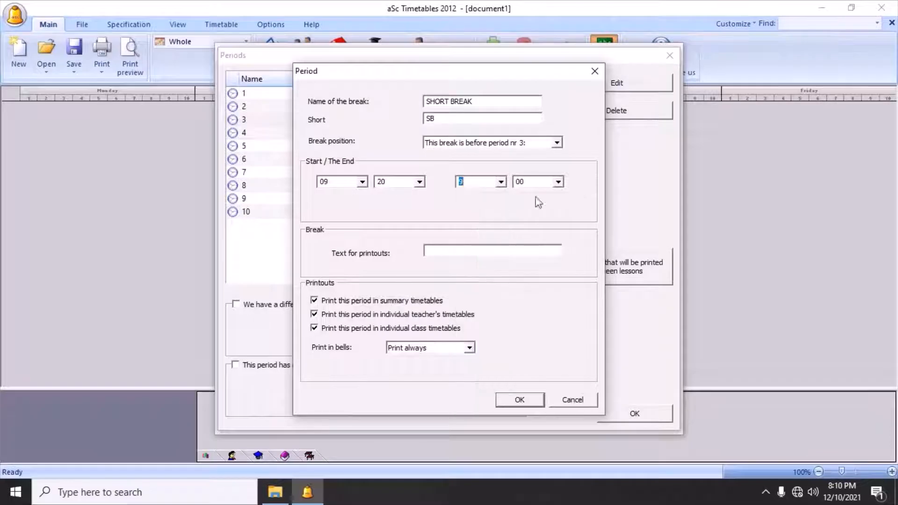
pyautogui.click(558, 182)
pyautogui.click(525, 248)
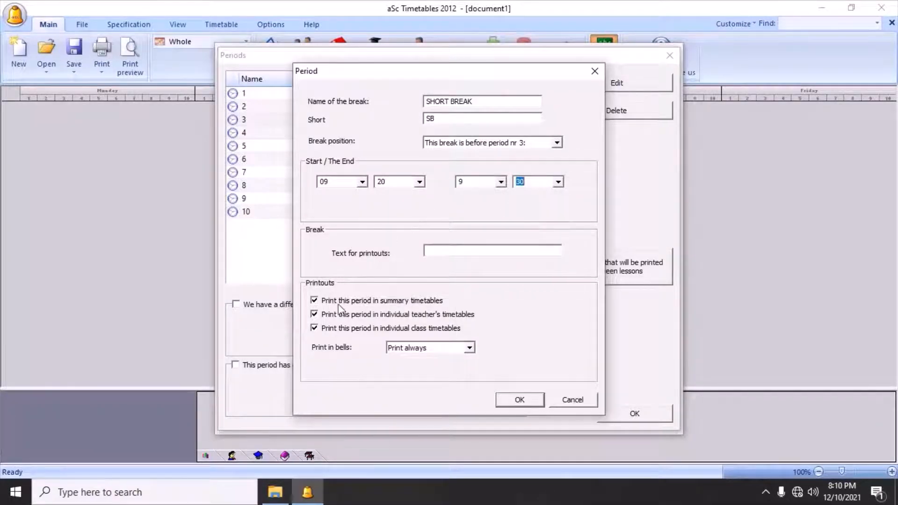
pyautogui.click(512, 401)
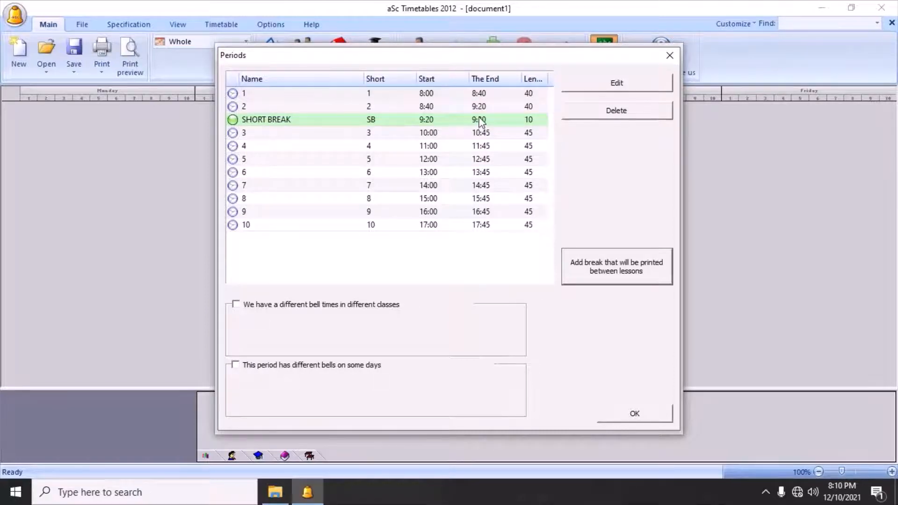
# - Edit period 3 so that it starts at 9:30 and ends at 10:10
pyautogui.click(346, 137)
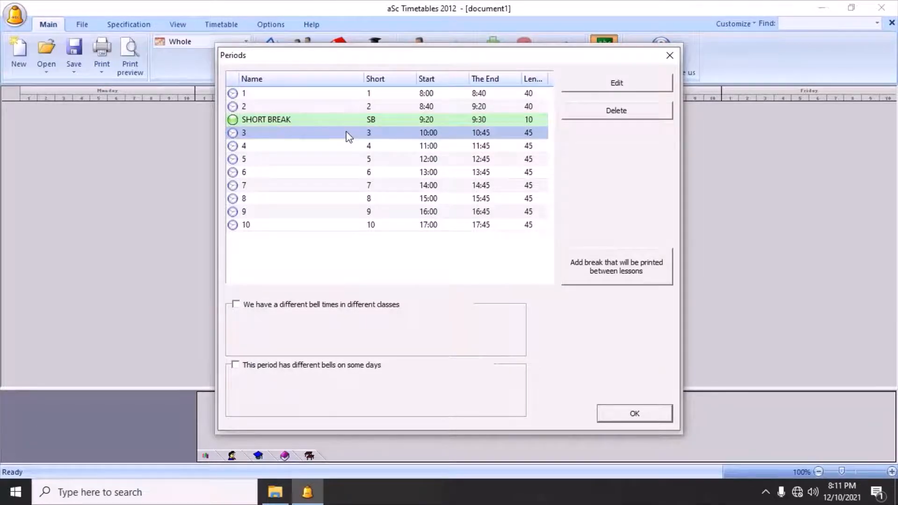
pyautogui.click(589, 86)
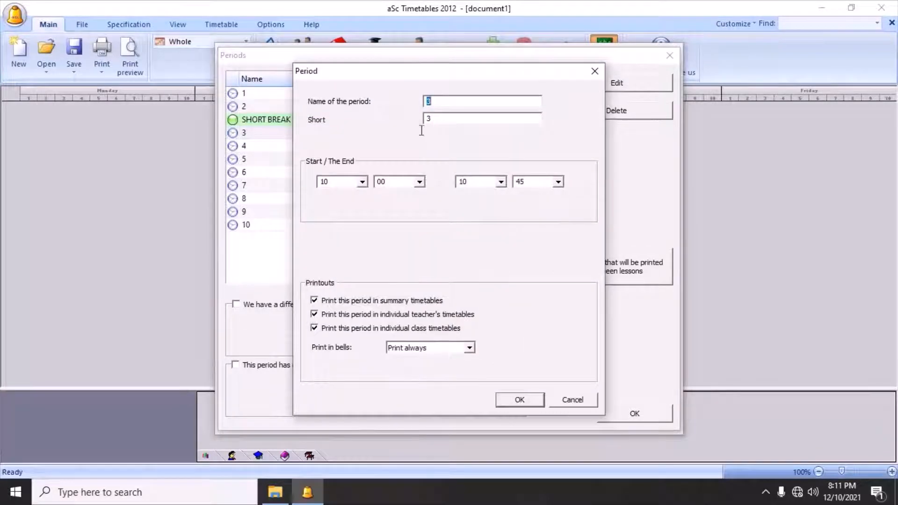
pyautogui.click(363, 184)
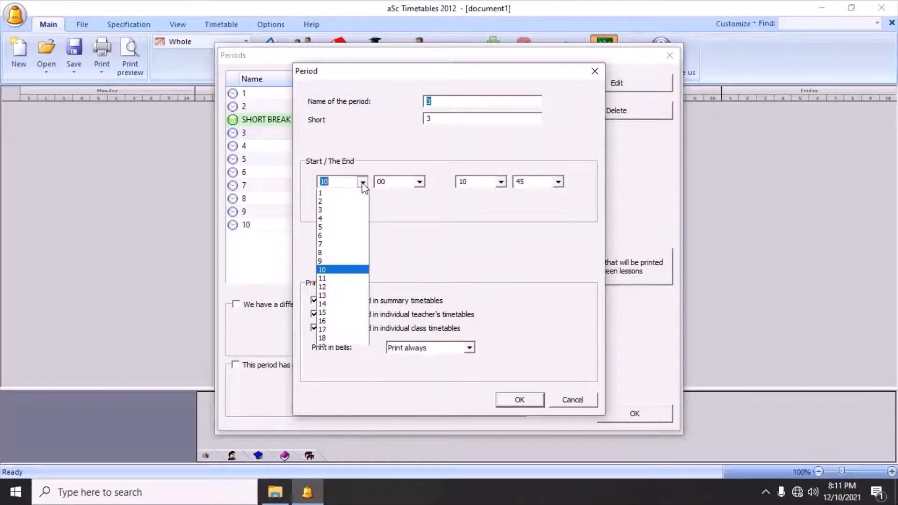
pyautogui.click(336, 273)
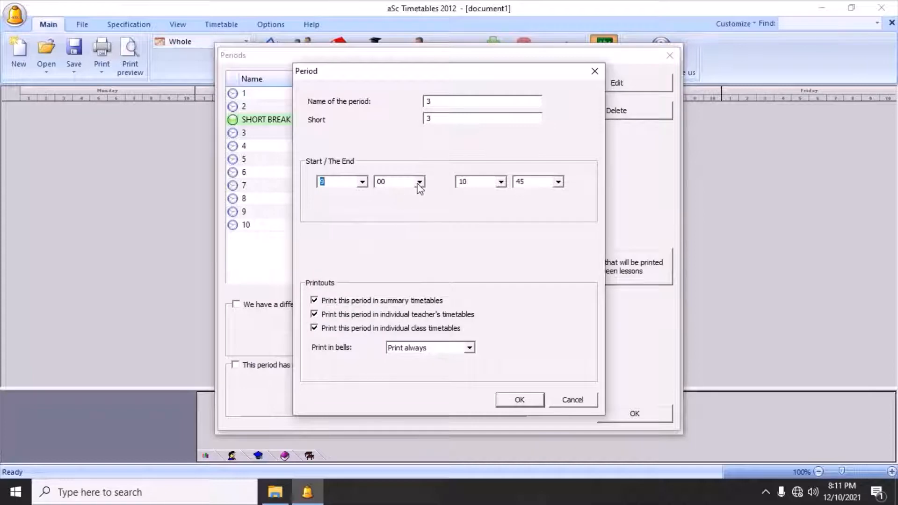
pyautogui.click(419, 181)
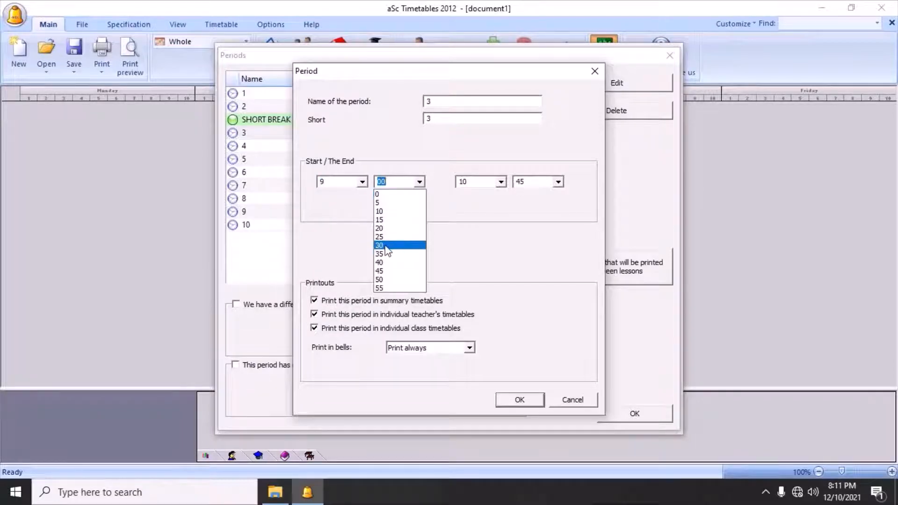
pyautogui.click(389, 245)
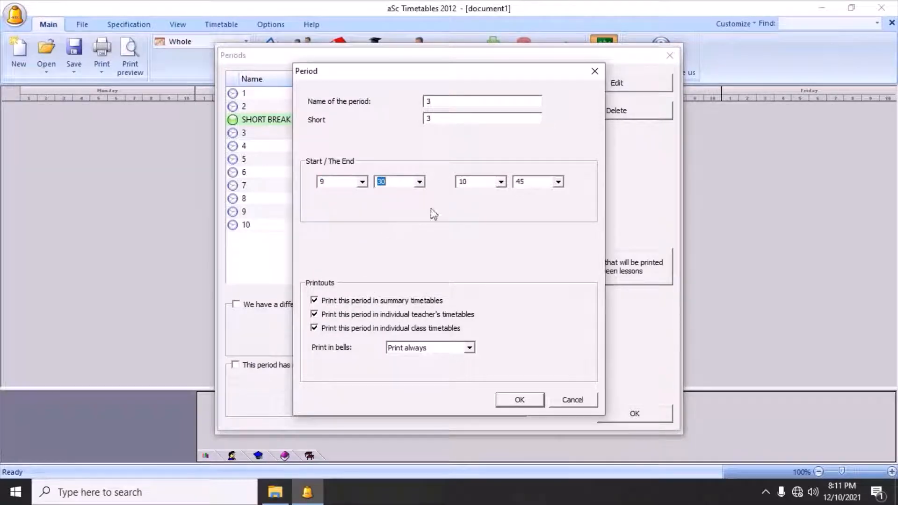
pyautogui.click(559, 182)
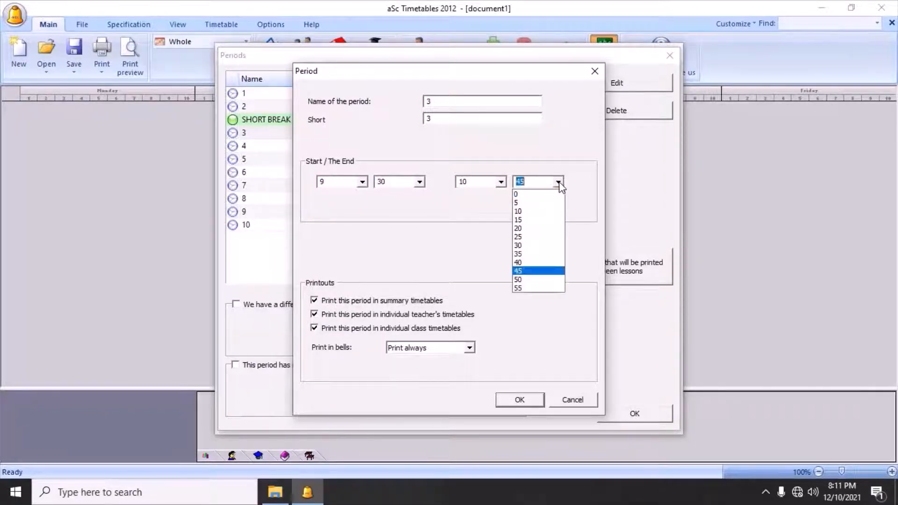
pyautogui.click(524, 212)
pyautogui.click(528, 401)
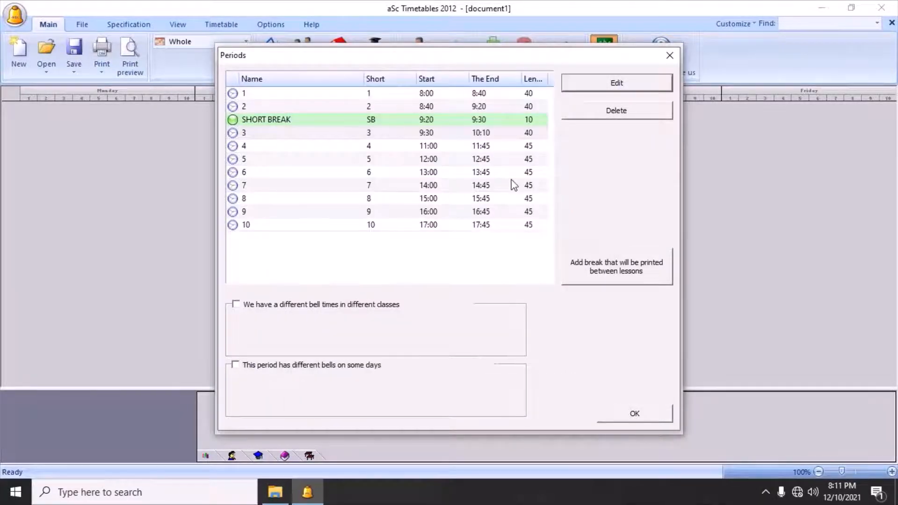
# - Edit period 4 so that it starts at 10:10 and ends at 10:50
pyautogui.click(331, 141)
pyautogui.click(612, 83)
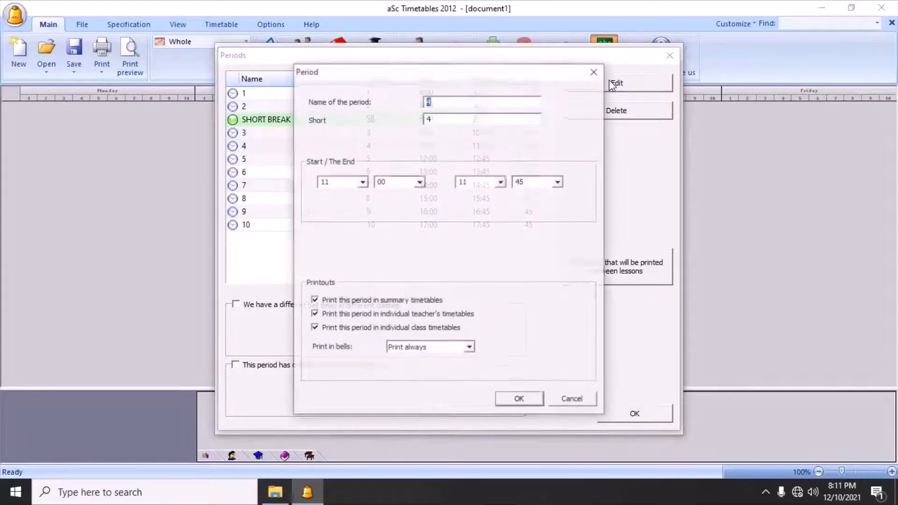
pyautogui.click(362, 182)
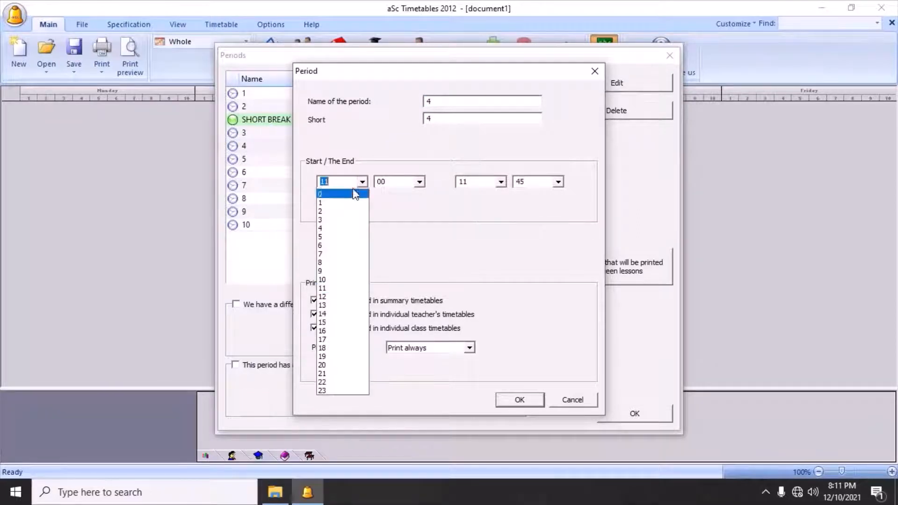
pyautogui.click(331, 280)
pyautogui.click(419, 182)
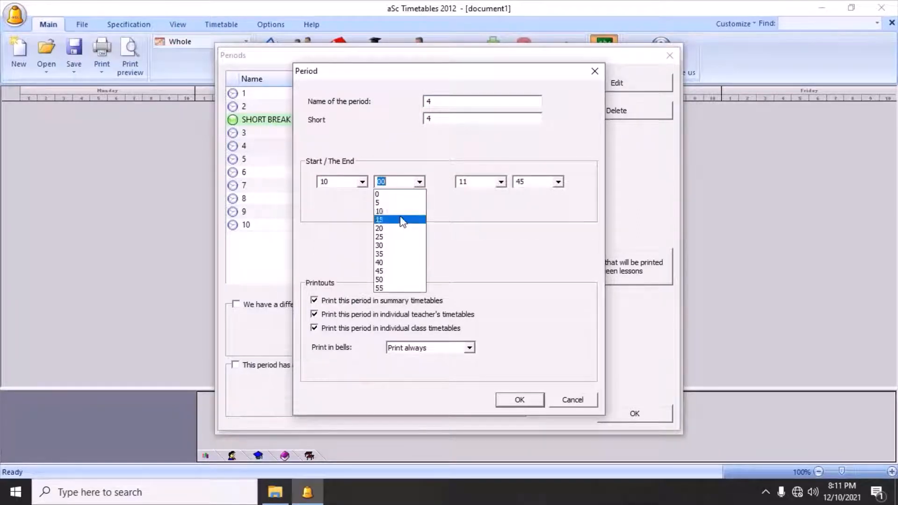
pyautogui.click(394, 211)
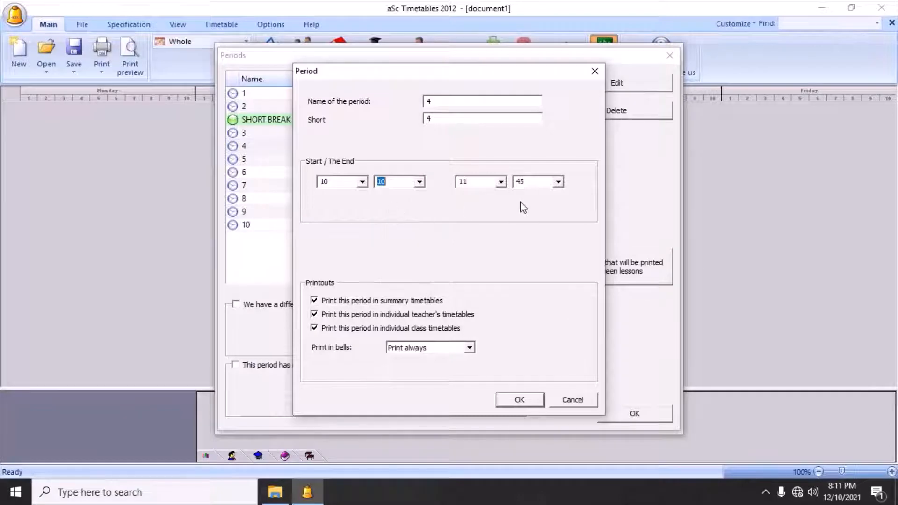
pyautogui.click(500, 182)
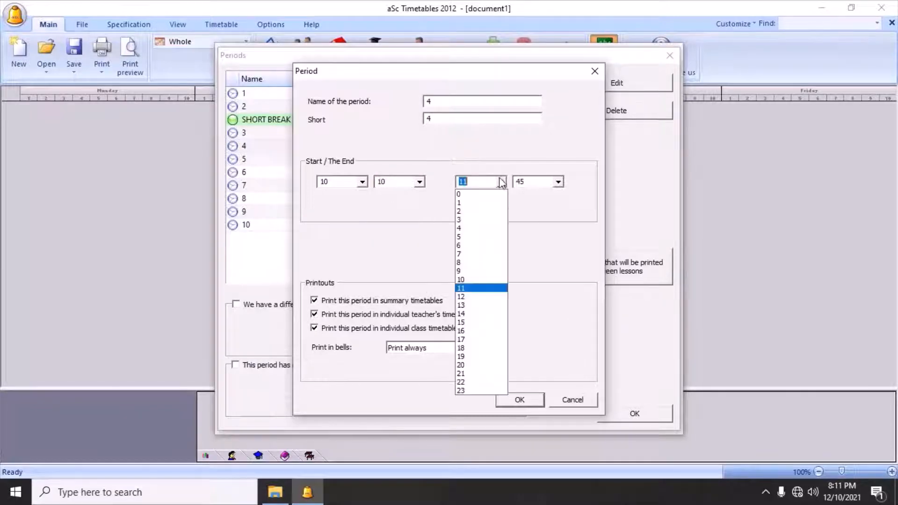
pyautogui.click(475, 277)
pyautogui.click(558, 182)
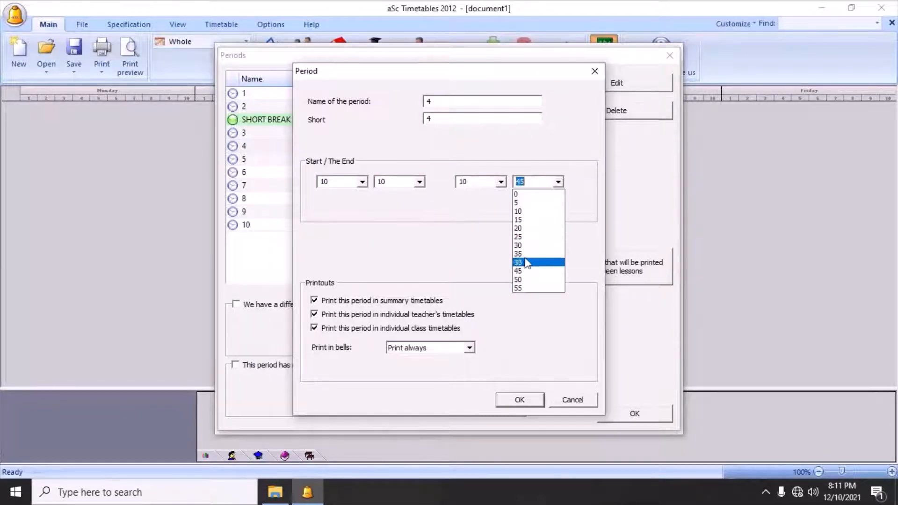
pyautogui.click(517, 280)
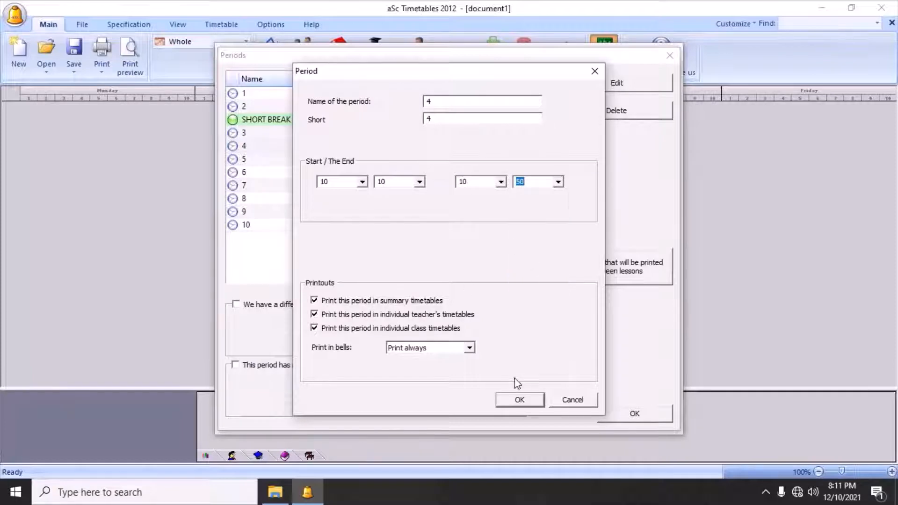
pyautogui.click(528, 401)
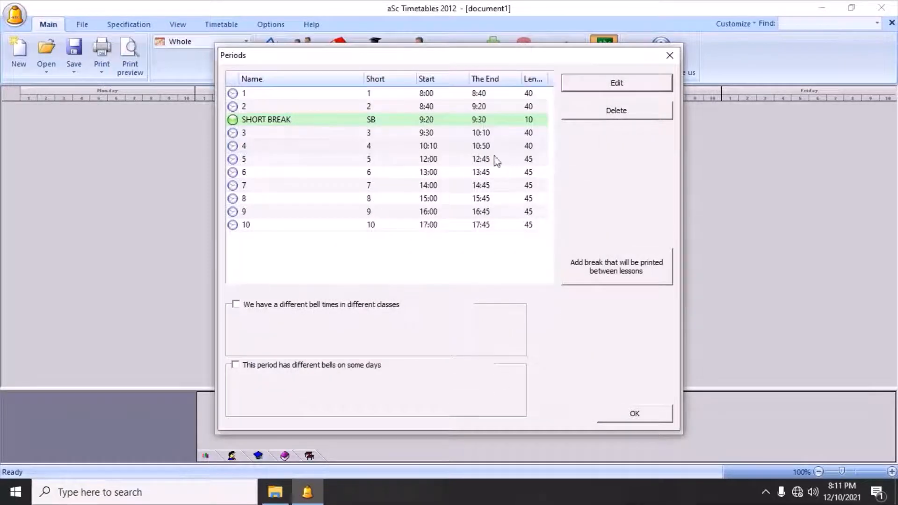
# - Add a printed break named TEA BREAK with the short name TB, positioned before period 5
pyautogui.click(262, 160)
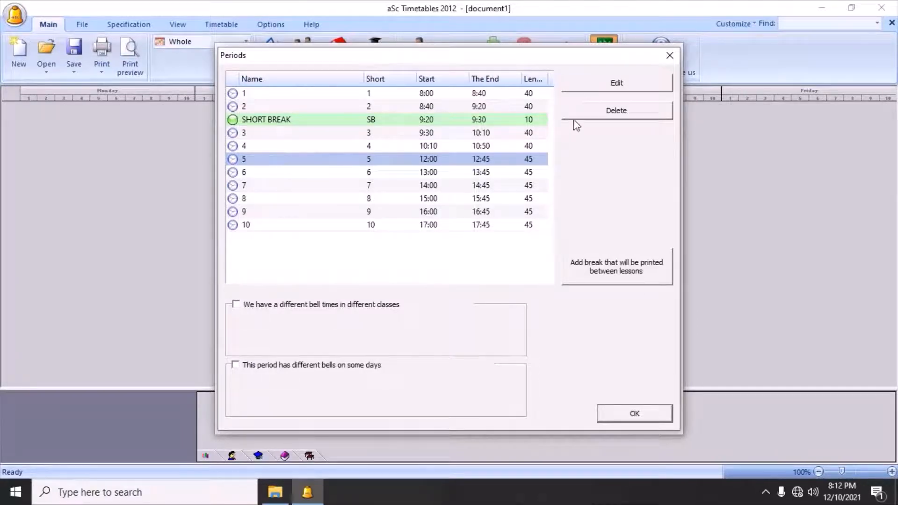
pyautogui.click(605, 276)
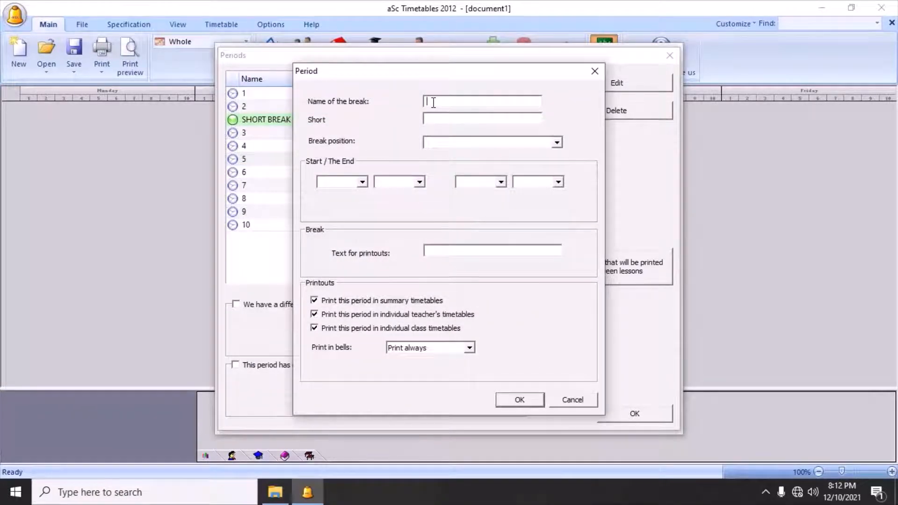
pyautogui.write('TEA BREAK')
pyautogui.click(438, 117)
pyautogui.write('TB')
pyautogui.click(557, 143)
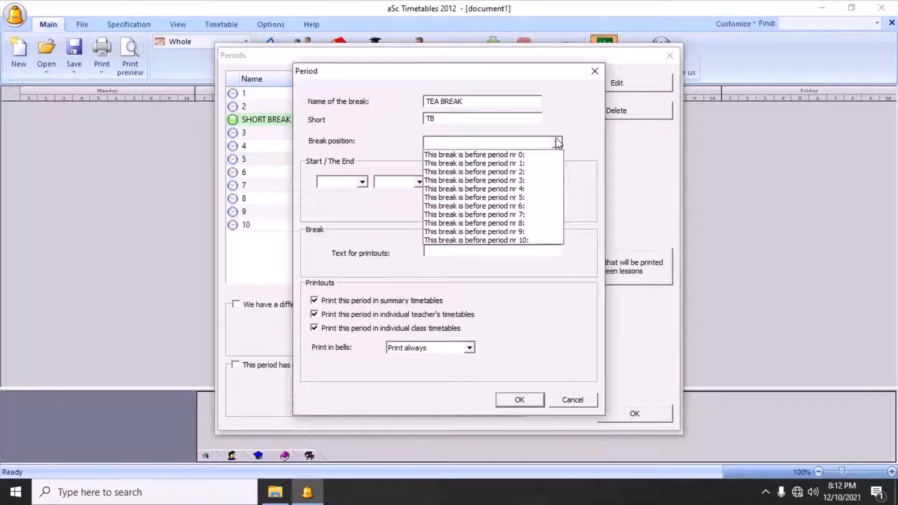
pyautogui.click(528, 198)
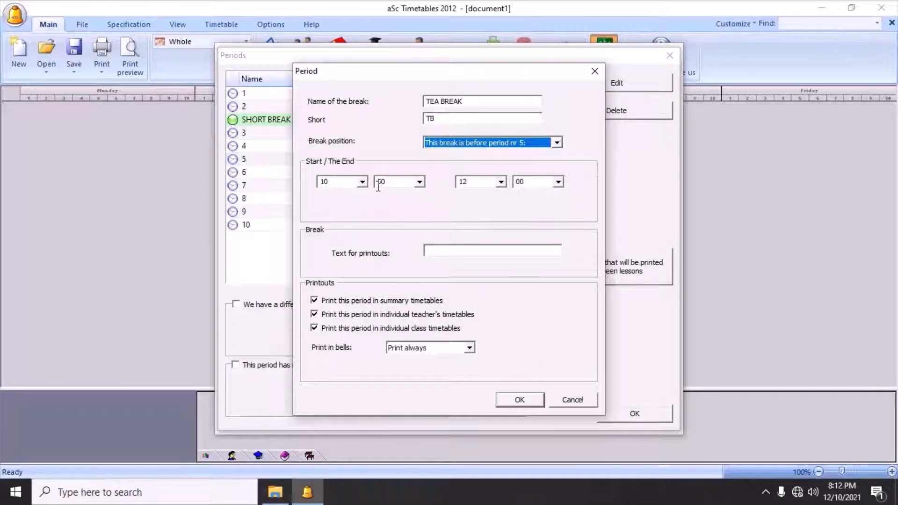
# - Set the tea break's end time to 11:10, save the break and close the period settings
pyautogui.click(500, 183)
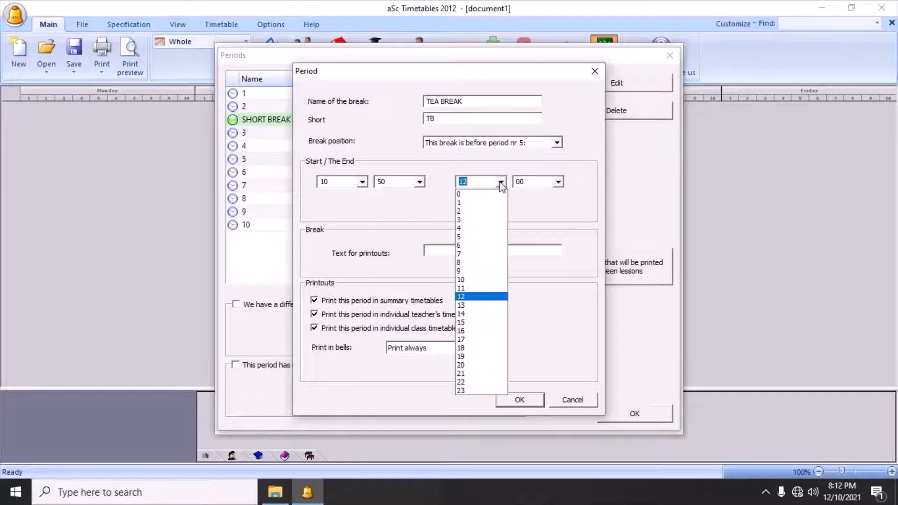
pyautogui.click(461, 288)
pyautogui.click(558, 182)
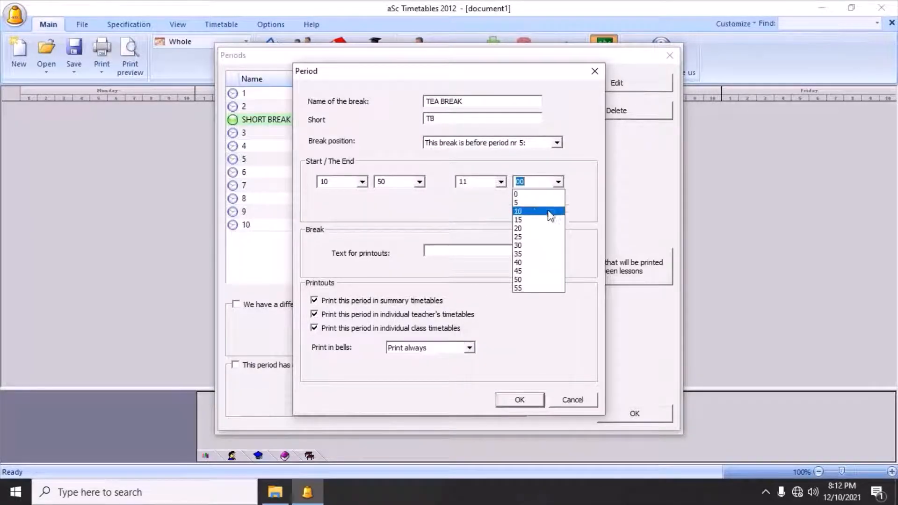
pyautogui.click(526, 228)
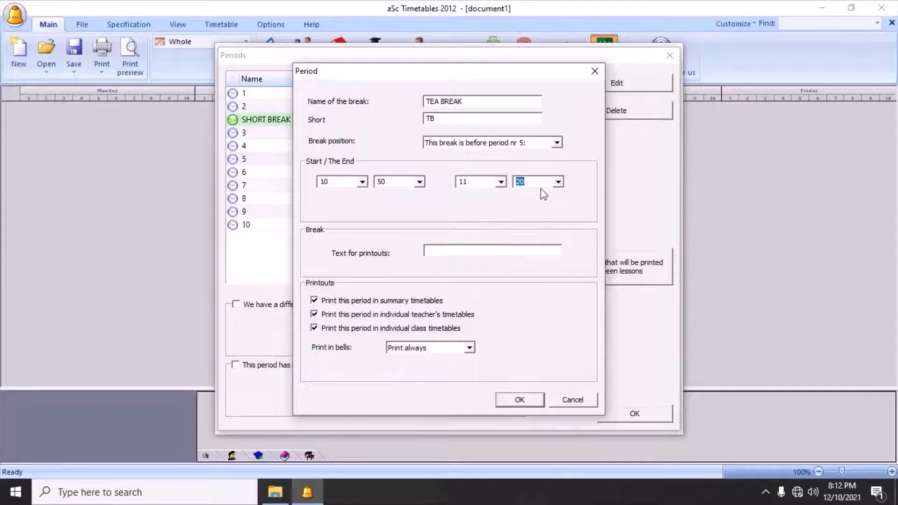
pyautogui.click(558, 182)
pyautogui.click(530, 209)
pyautogui.click(533, 399)
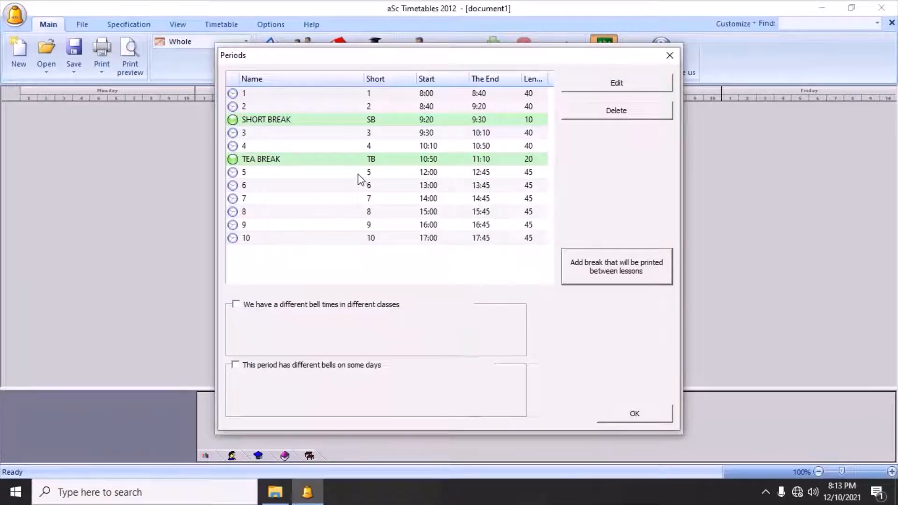
pyautogui.click(634, 413)
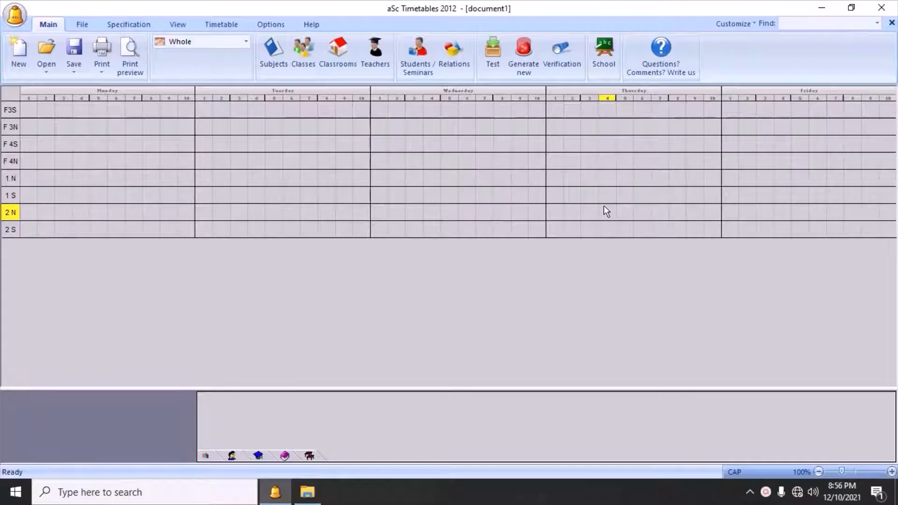
# - Review the subject list, examining the combined subjects BIO/PHY, BST/AGR and GEO/RELIGION
pyautogui.click(283, 65)
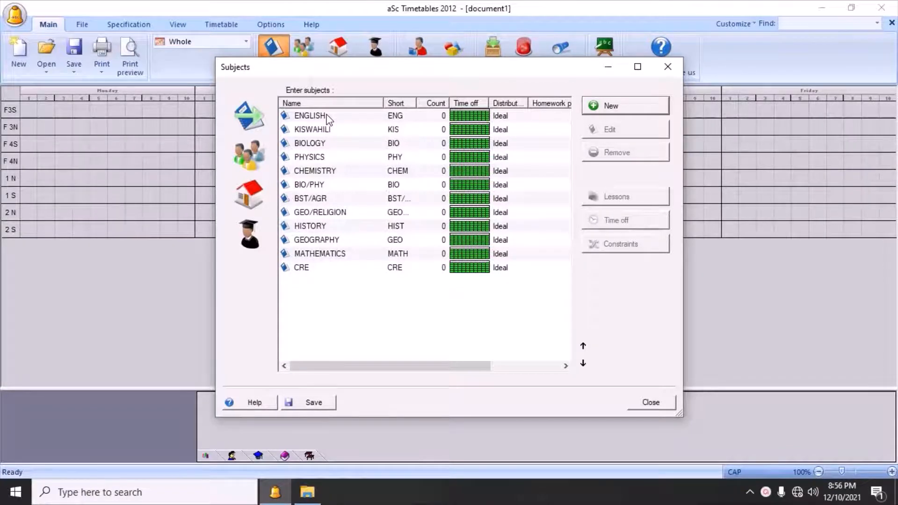
pyautogui.click(302, 187)
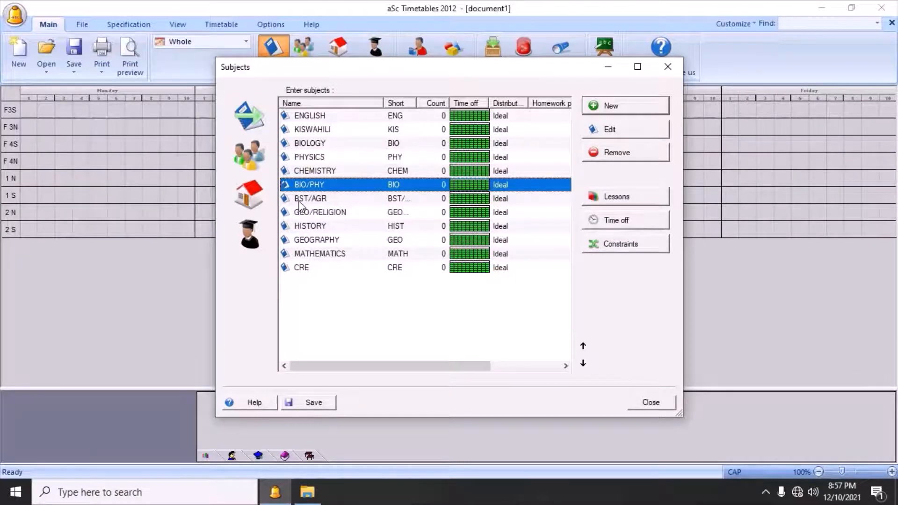
pyautogui.click(312, 200)
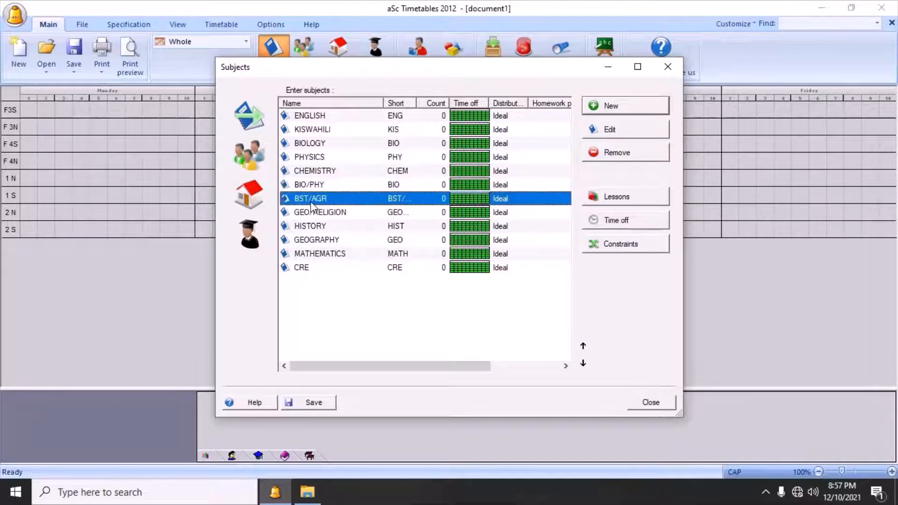
pyautogui.click(310, 214)
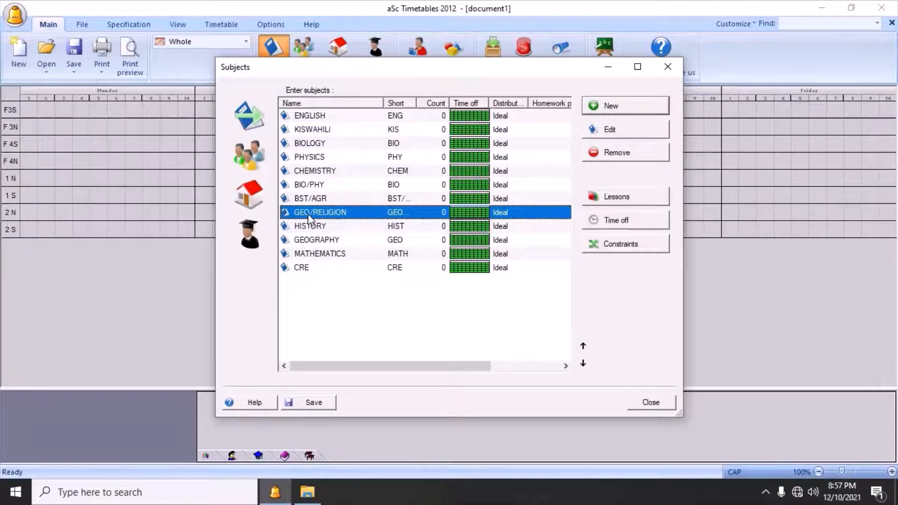
pyautogui.click(667, 67)
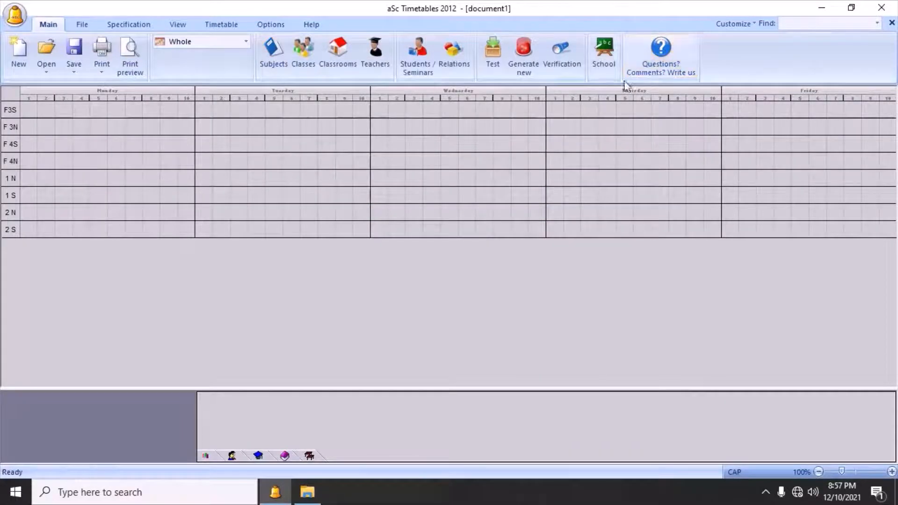
# - Create a new lesson for the first teacher in the teacher list with GEO/RELIGION as its subject
pyautogui.click(375, 65)
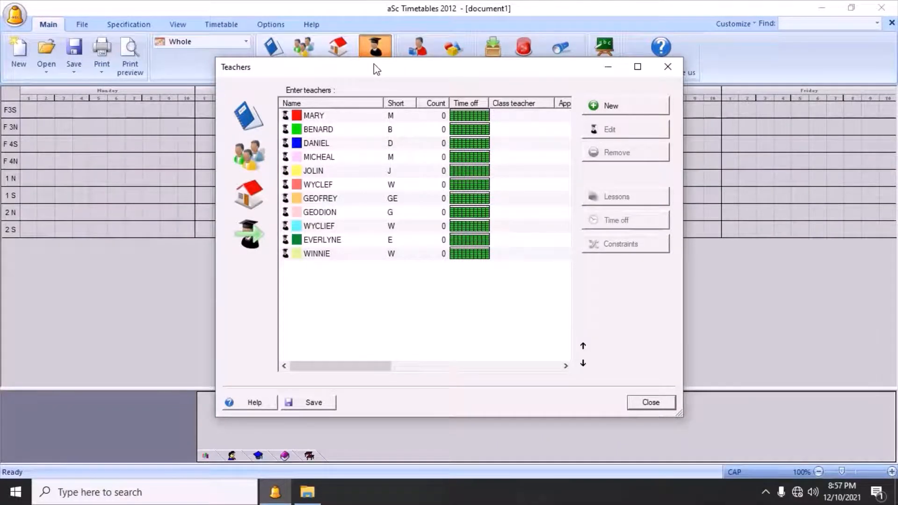
pyautogui.click(326, 115)
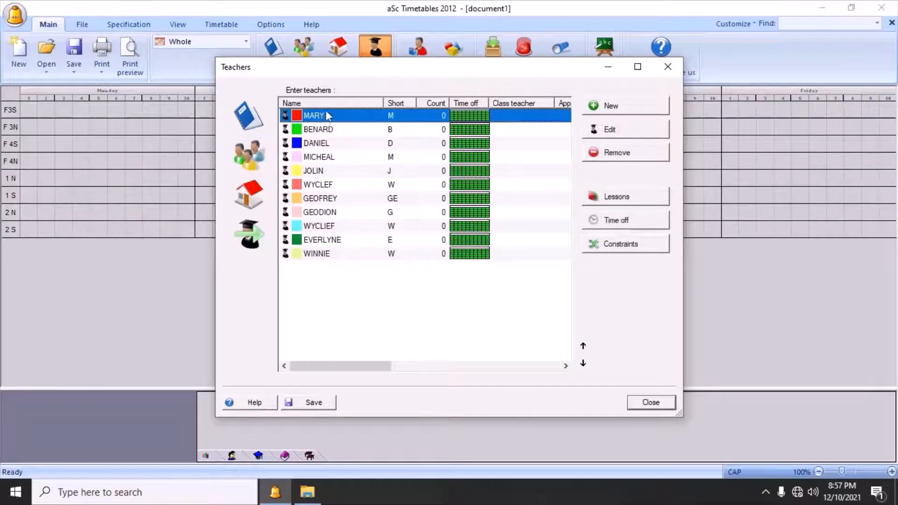
pyautogui.click(334, 128)
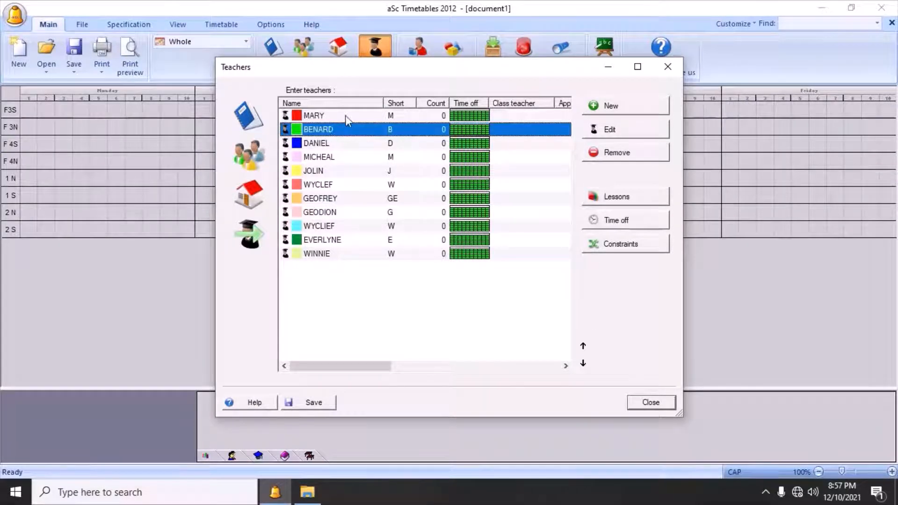
pyautogui.click(345, 115)
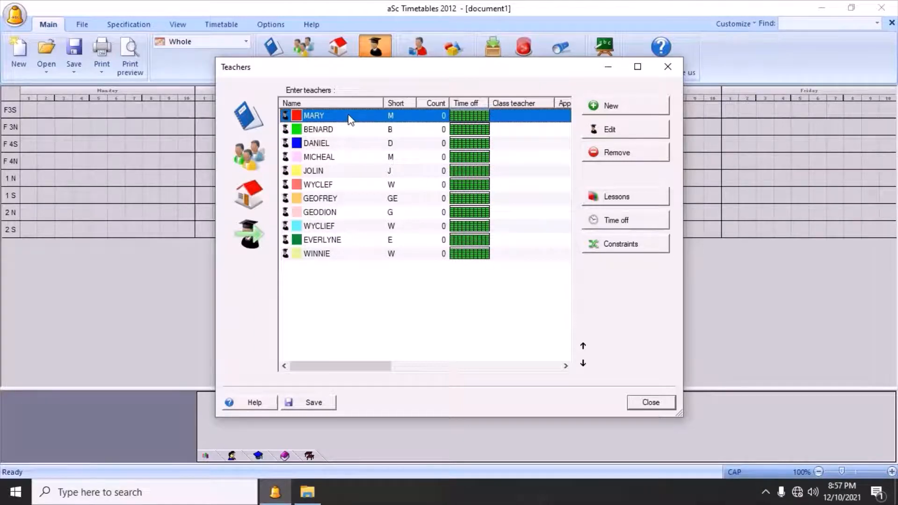
pyautogui.click(623, 196)
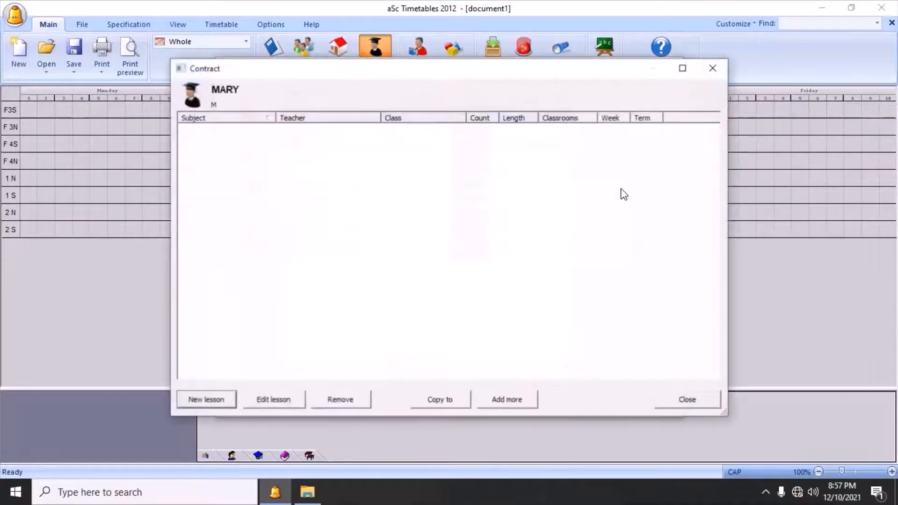
pyautogui.click(228, 400)
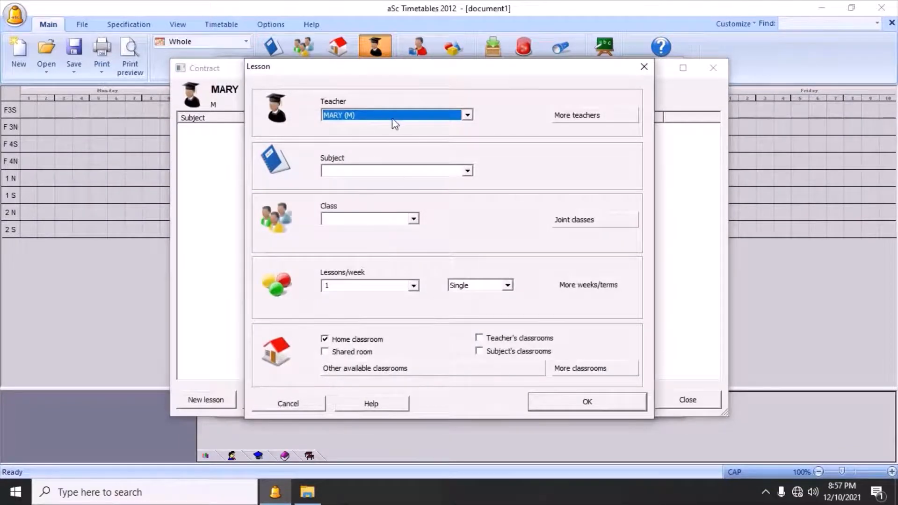
pyautogui.click(468, 171)
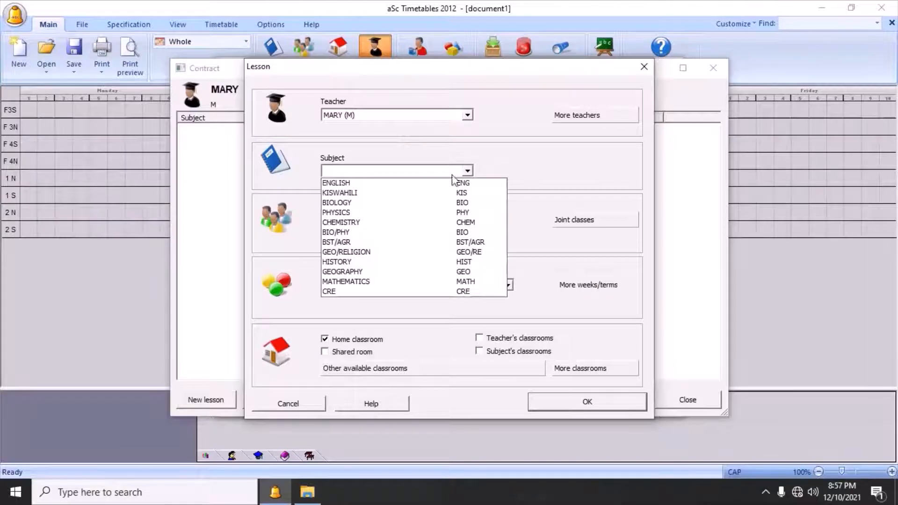
pyautogui.click(372, 259)
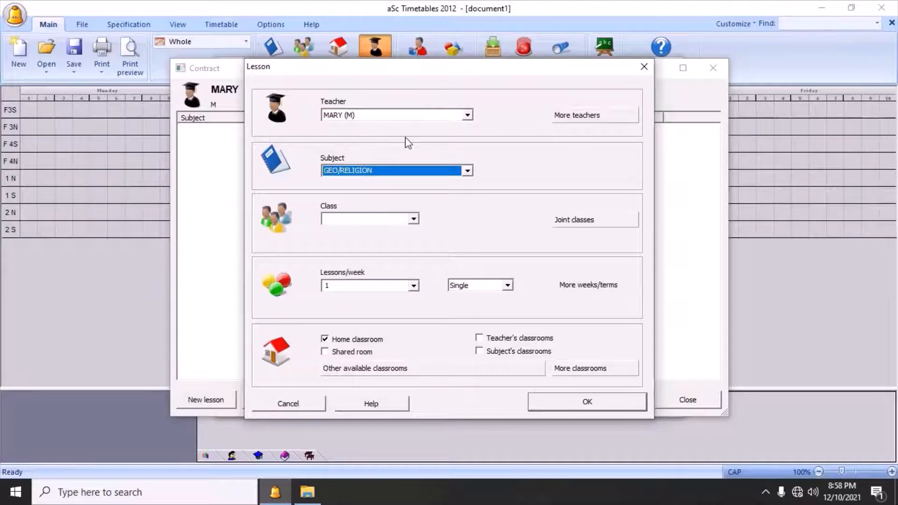
# - Add the second listed teacher to the GEO/RELIGION lesson and assign it to class FORM 3S
pyautogui.click(571, 117)
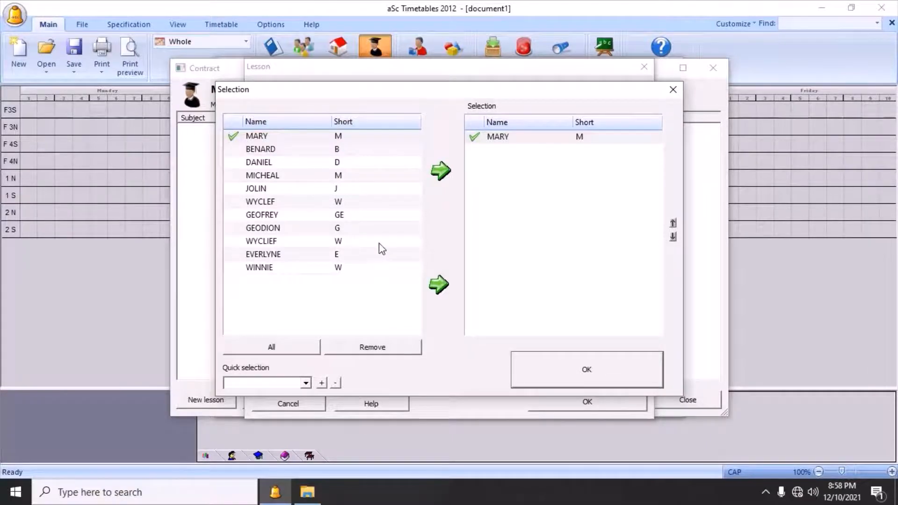
pyautogui.click(275, 148)
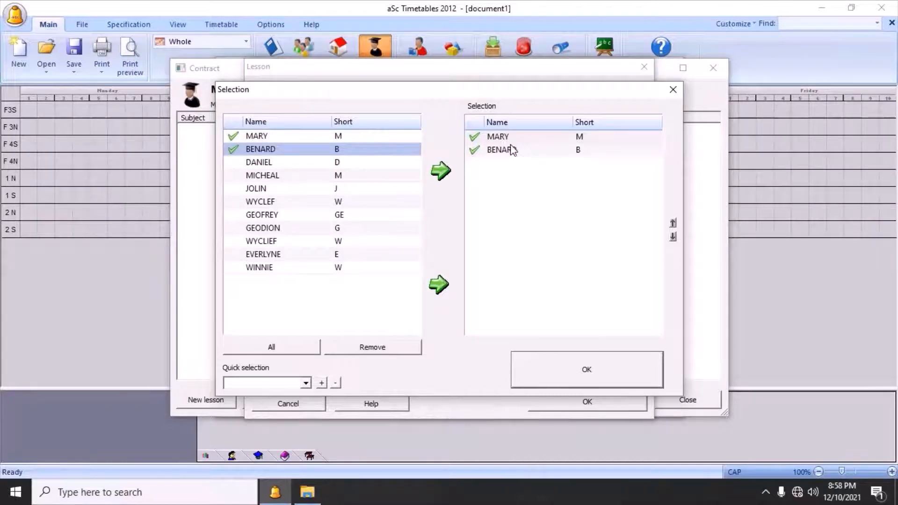
pyautogui.click(599, 377)
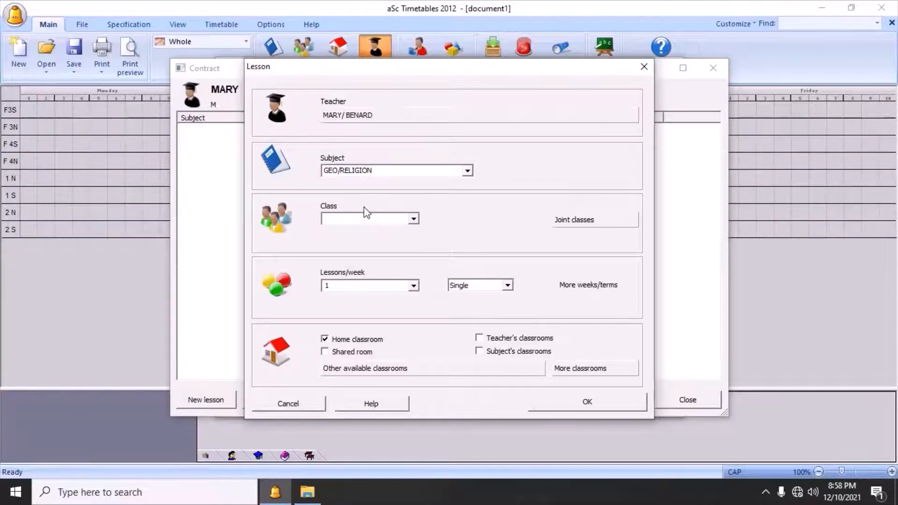
pyautogui.click(413, 219)
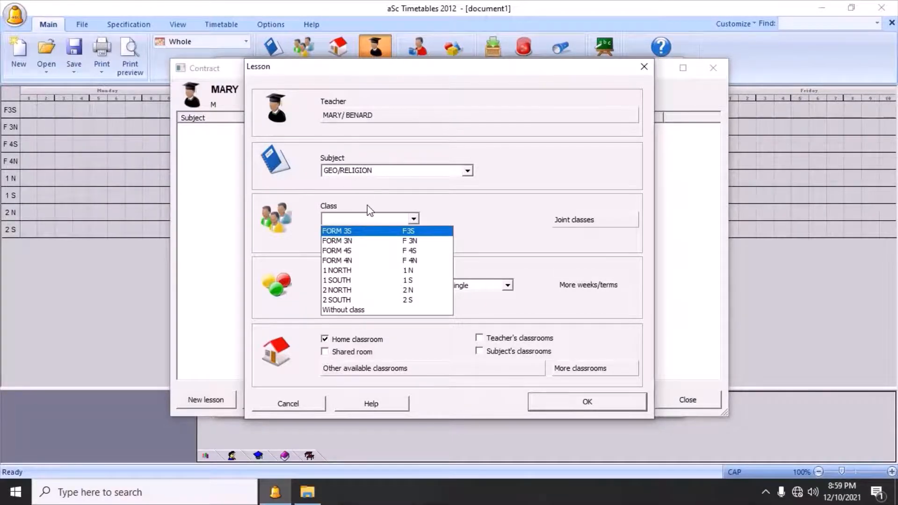
pyautogui.click(378, 232)
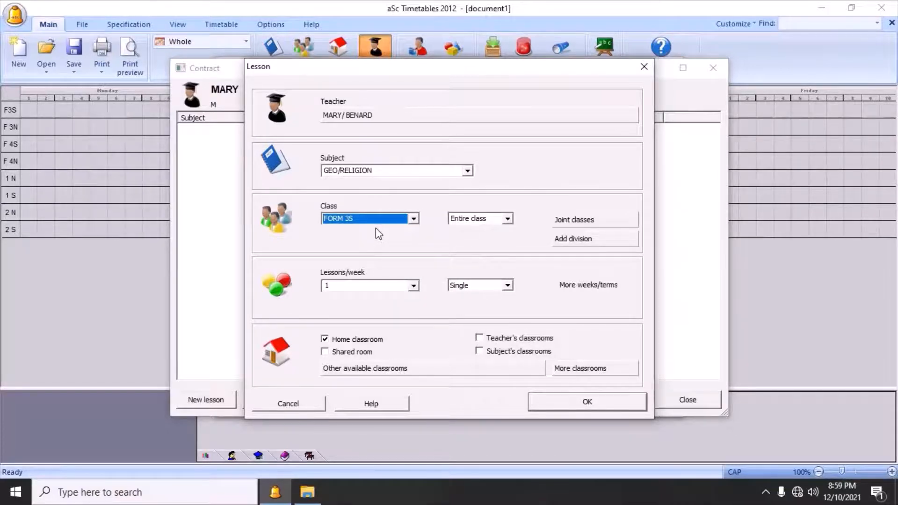
# - Make the GEO/RELIGION lesson a joint class by adding the entire FORM 3N class to FORM 3S
pyautogui.click(570, 224)
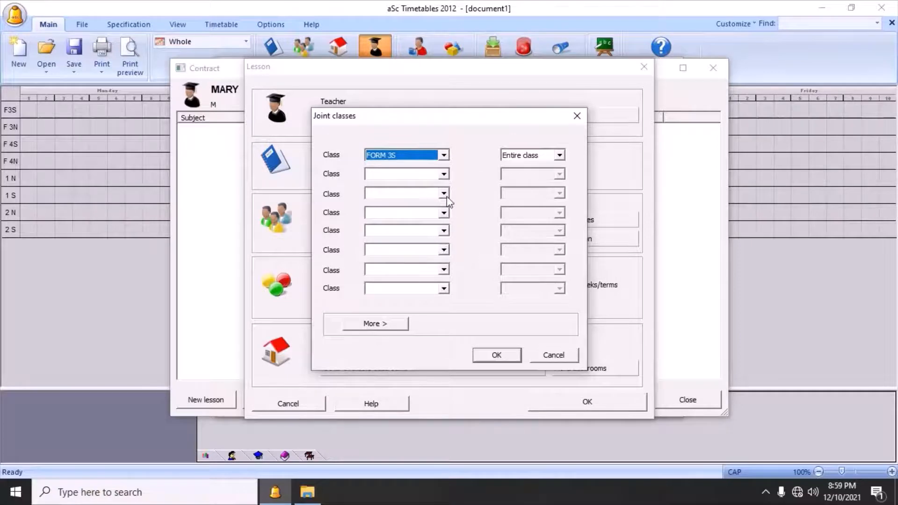
pyautogui.click(442, 174)
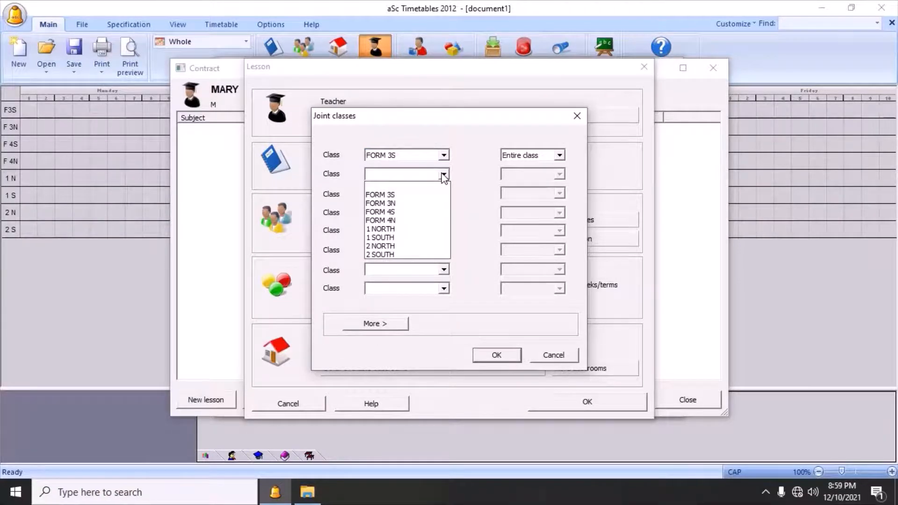
pyautogui.click(382, 203)
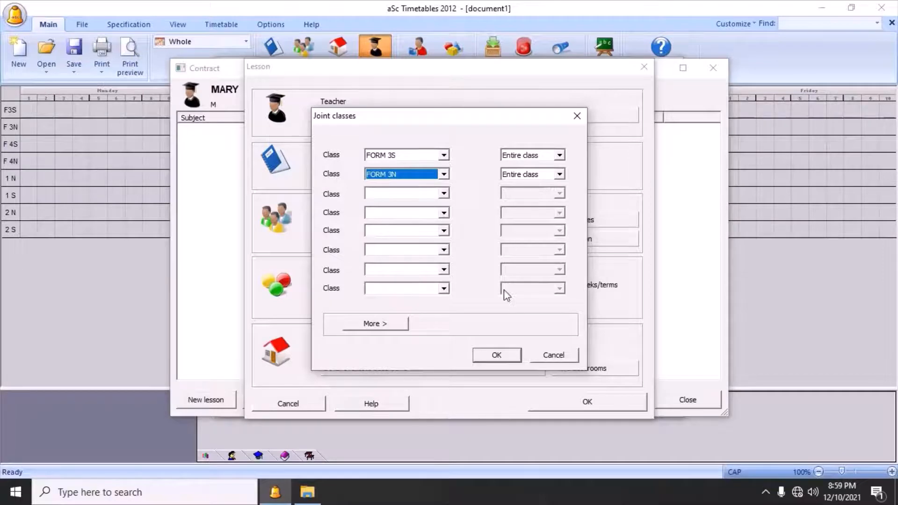
pyautogui.click(496, 355)
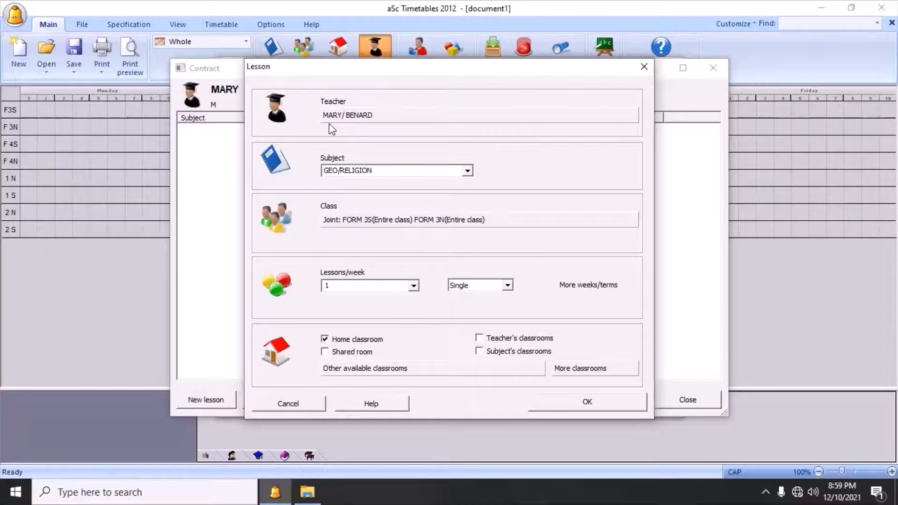
# - Set the GEO/RELIGION lesson to 4 per week with teacher's classrooms allowed, save it and close the teacher list
pyautogui.click(414, 285)
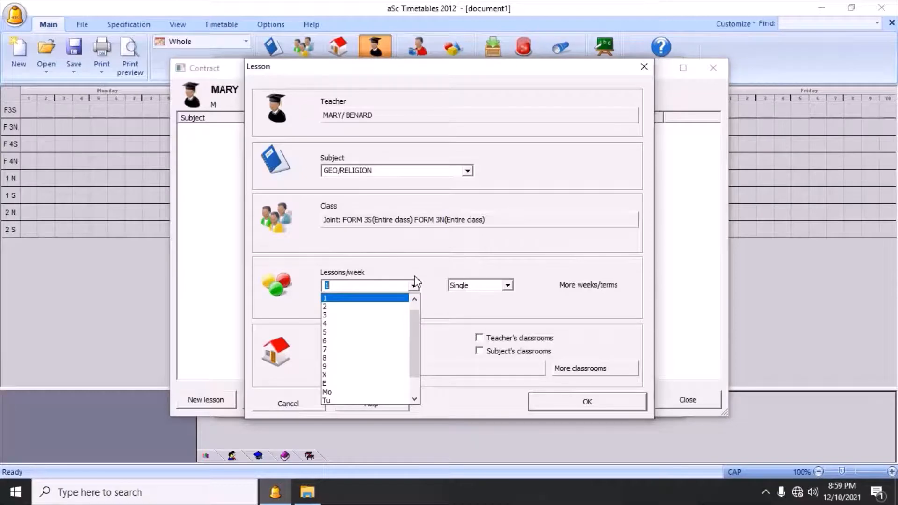
pyautogui.click(339, 324)
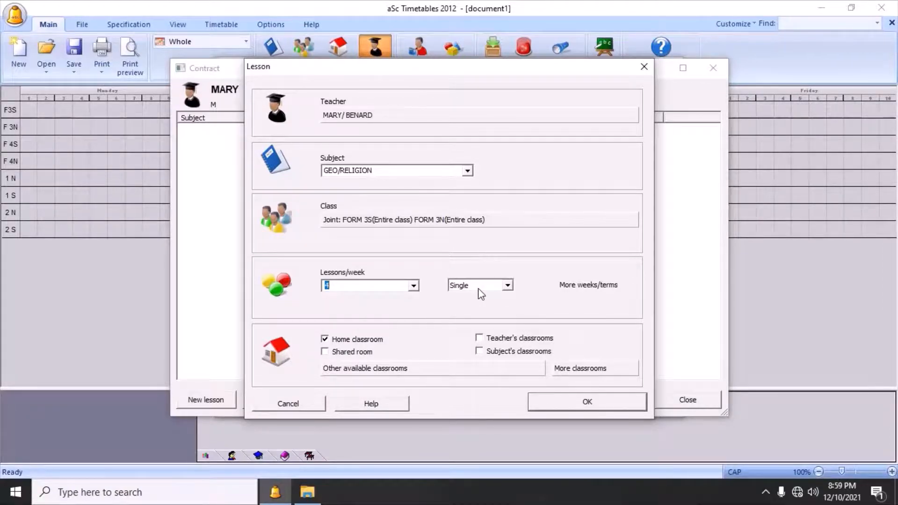
pyautogui.click(479, 338)
pyautogui.click(569, 397)
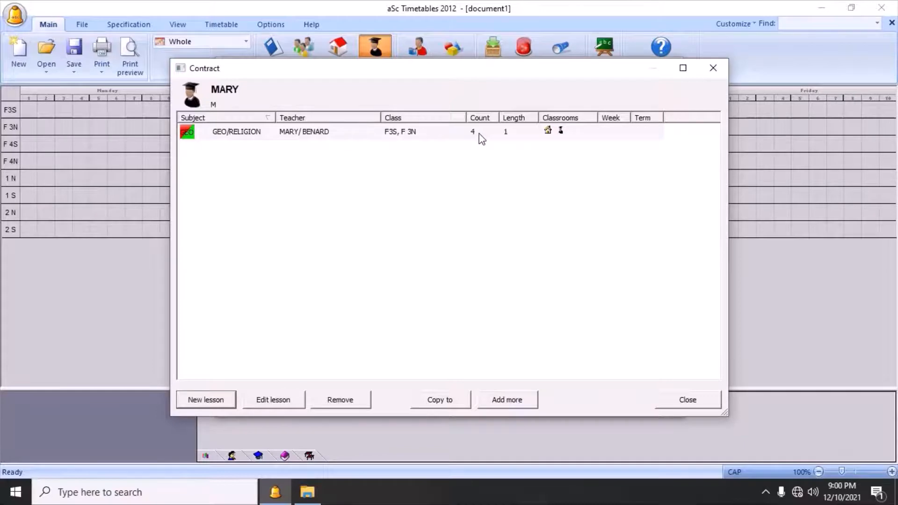
pyautogui.click(687, 400)
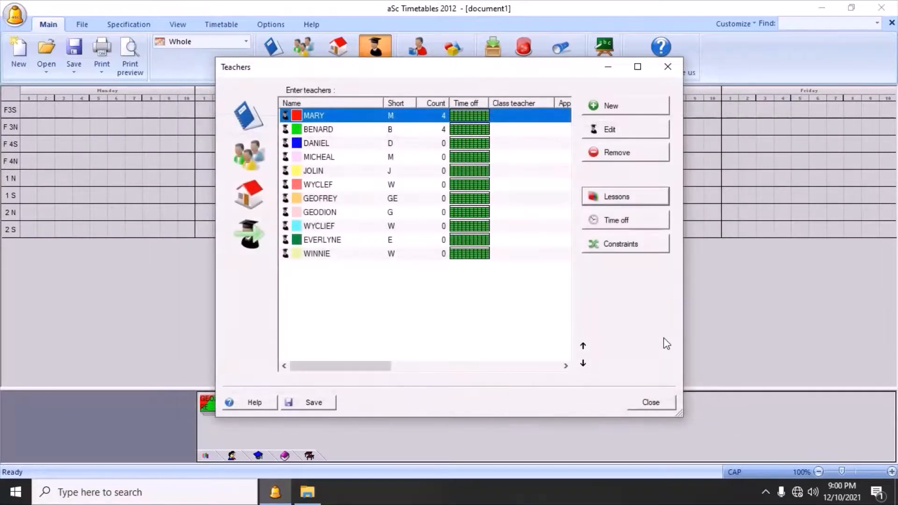
pyautogui.click(650, 402)
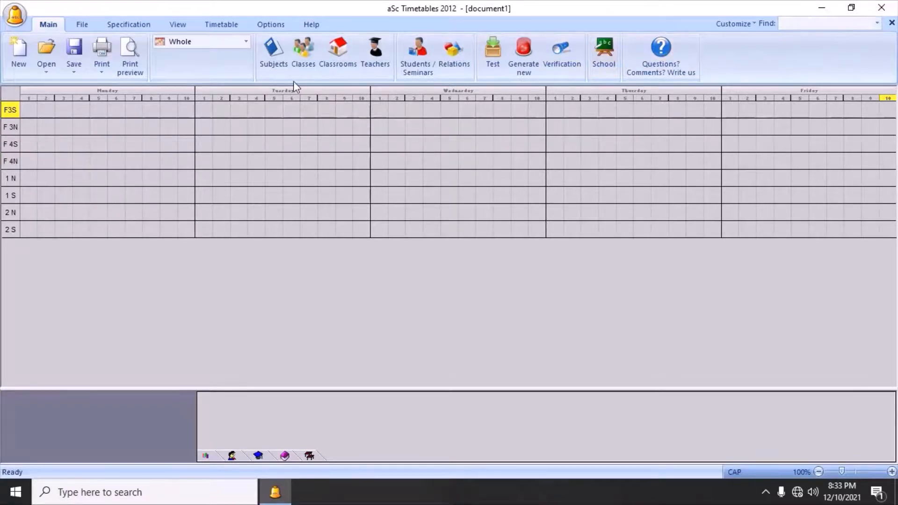
# - Review the subject list and create a new lesson for the third listed teacher with BIO/PHY as its subject
pyautogui.click(270, 59)
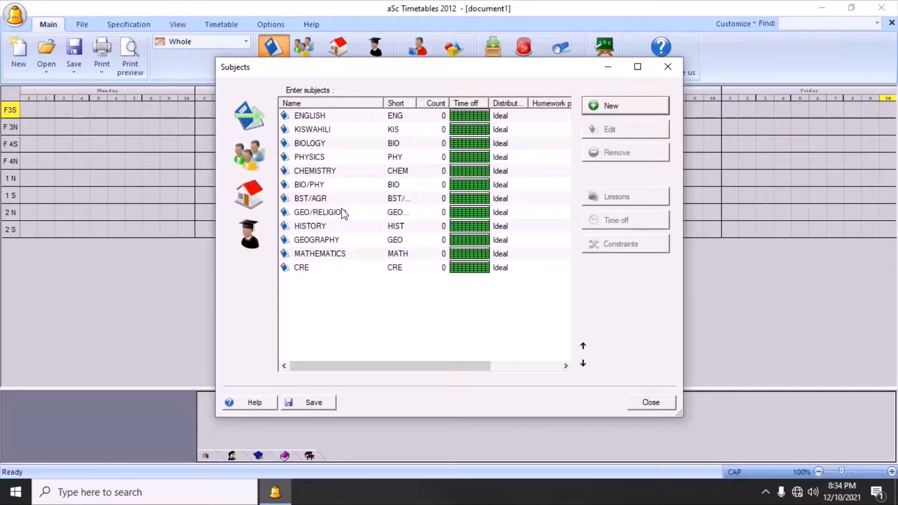
pyautogui.click(669, 67)
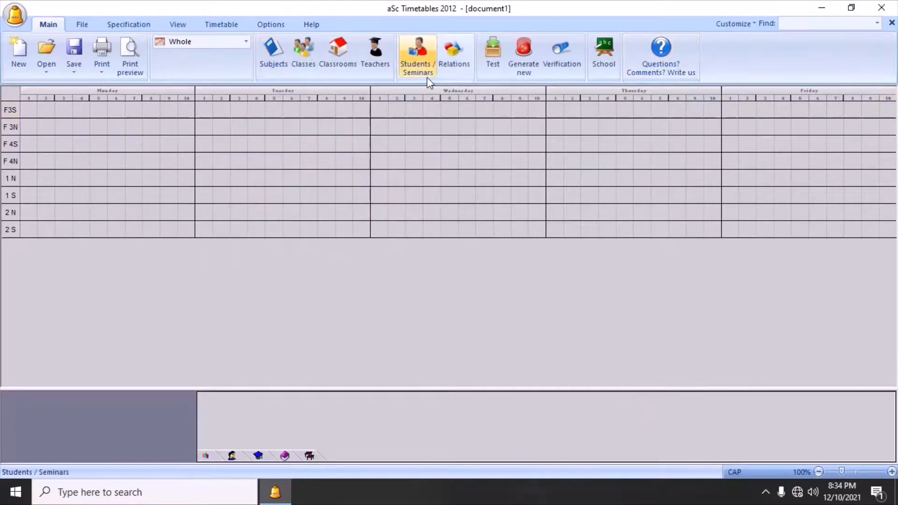
pyautogui.click(390, 51)
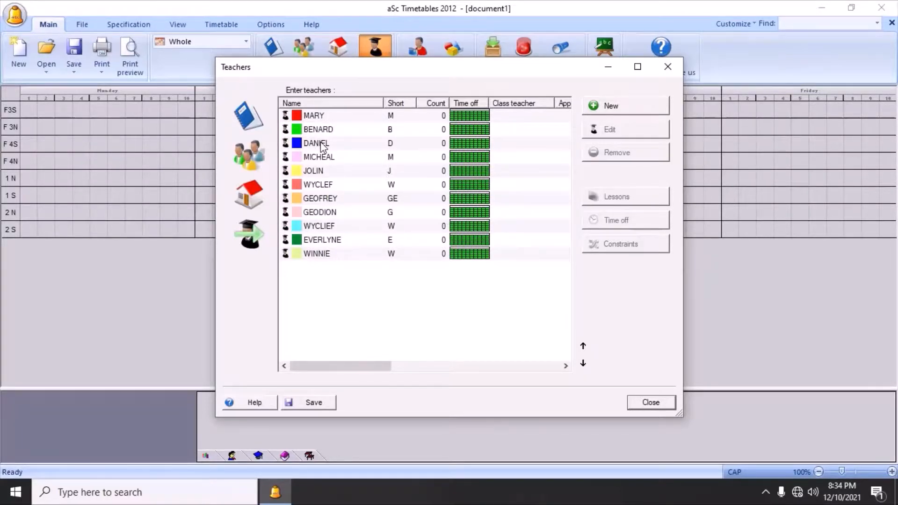
pyautogui.click(344, 146)
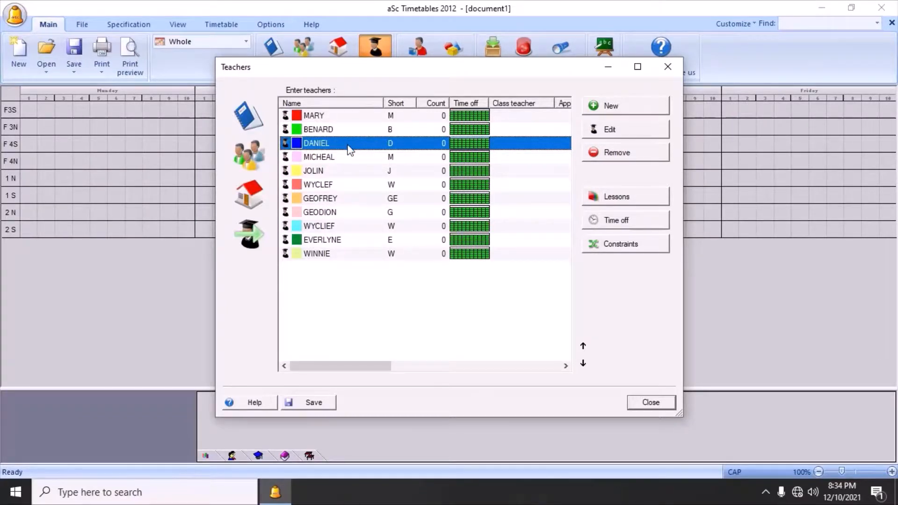
pyautogui.click(625, 198)
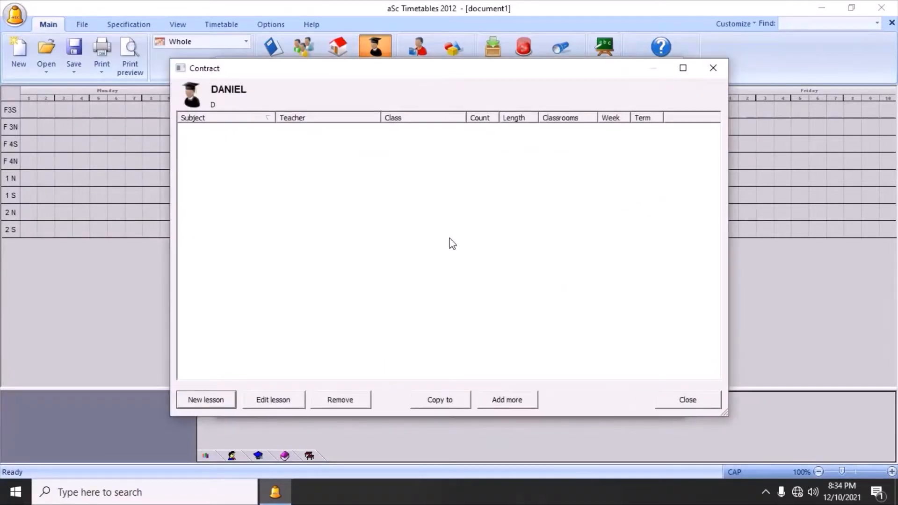
pyautogui.click(217, 401)
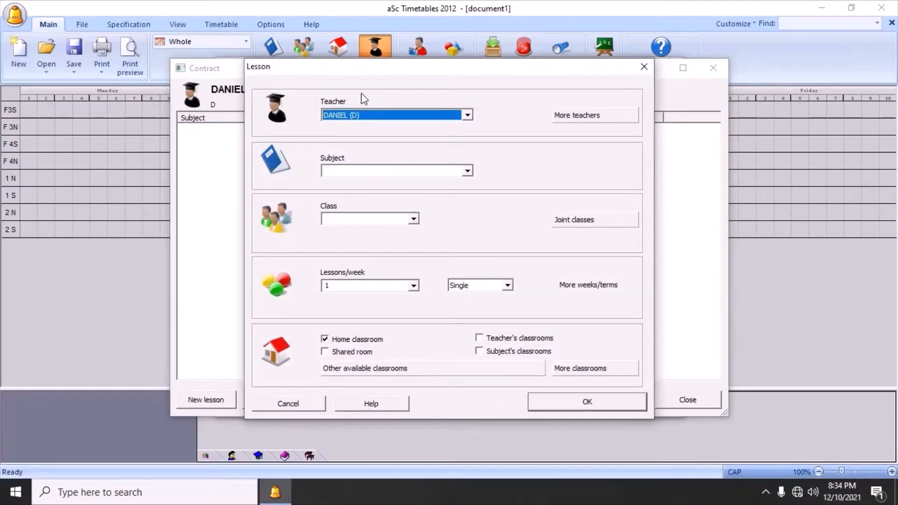
pyautogui.click(467, 171)
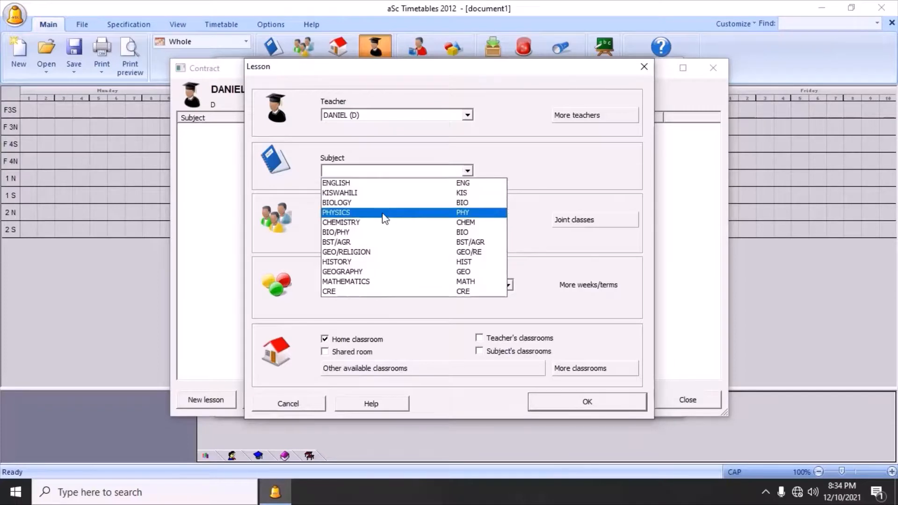
pyautogui.click(368, 233)
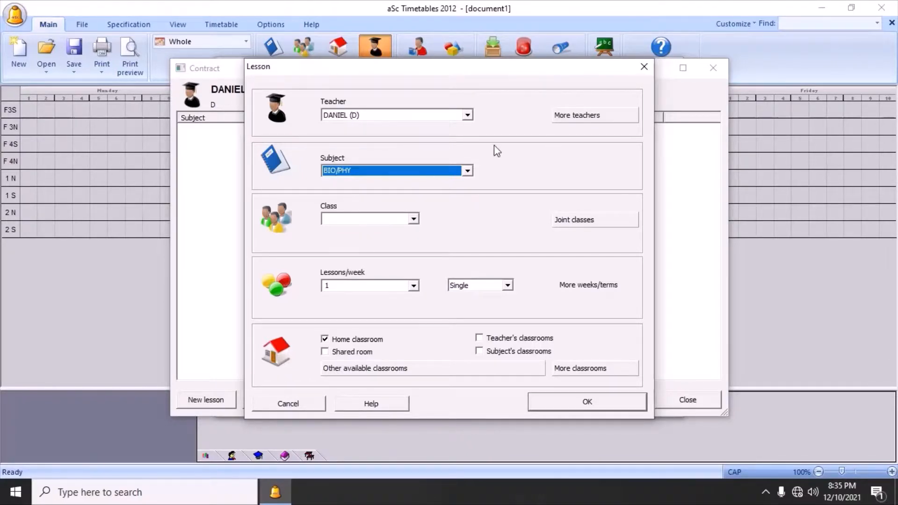
# - Add the fourth listed teacher to the BIO/PHY lesson
pyautogui.click(580, 116)
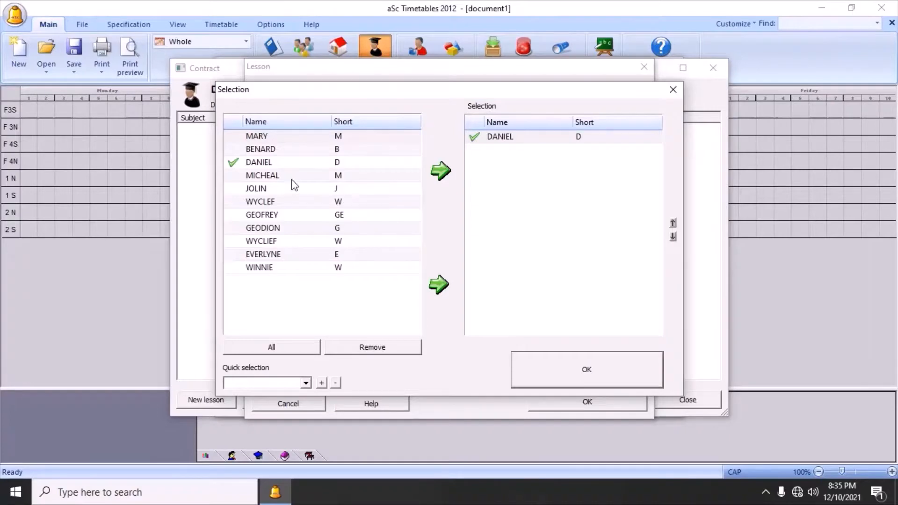
pyautogui.click(276, 177)
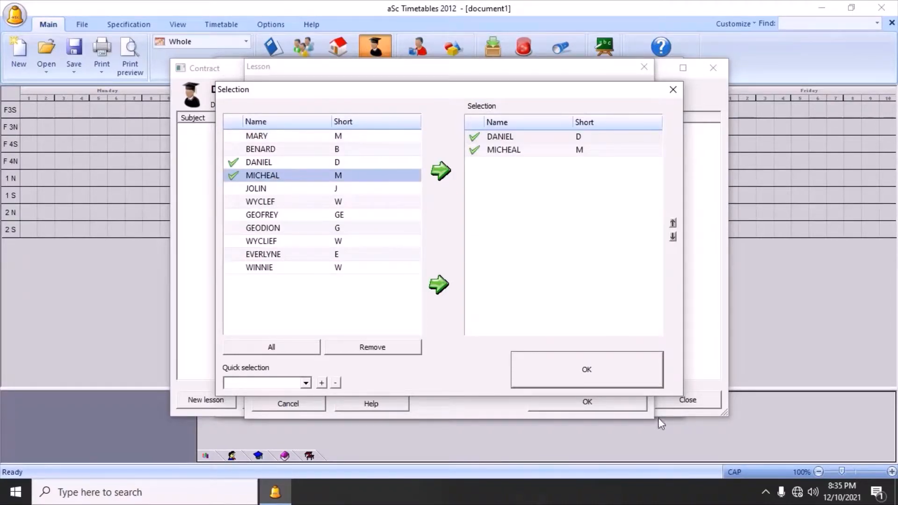
pyautogui.click(603, 374)
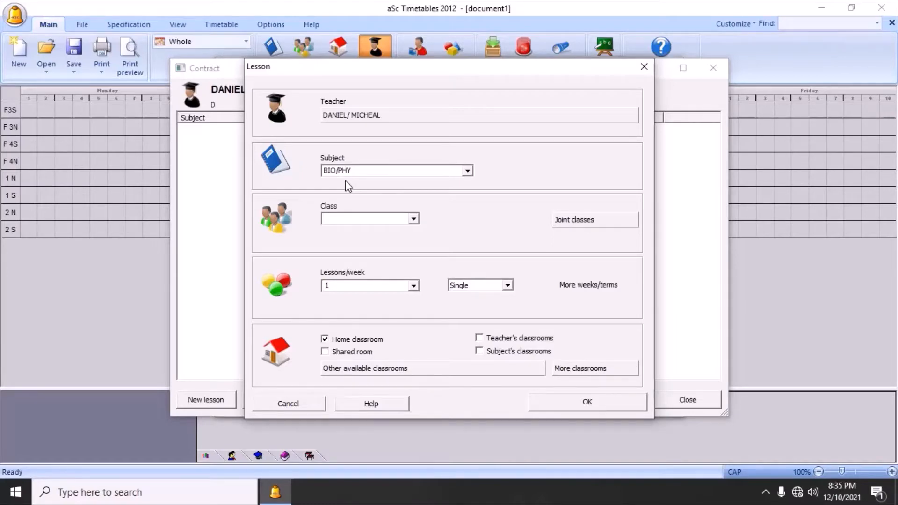
# - Assign the BIO/PHY lesson to FORM 3S and FORM 3N as joint classes, using the entire class for both
pyautogui.click(413, 219)
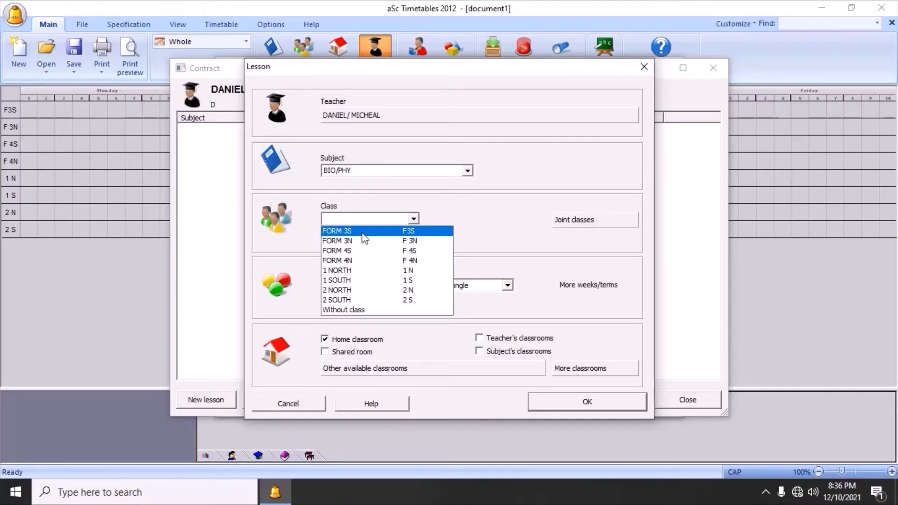
pyautogui.click(360, 230)
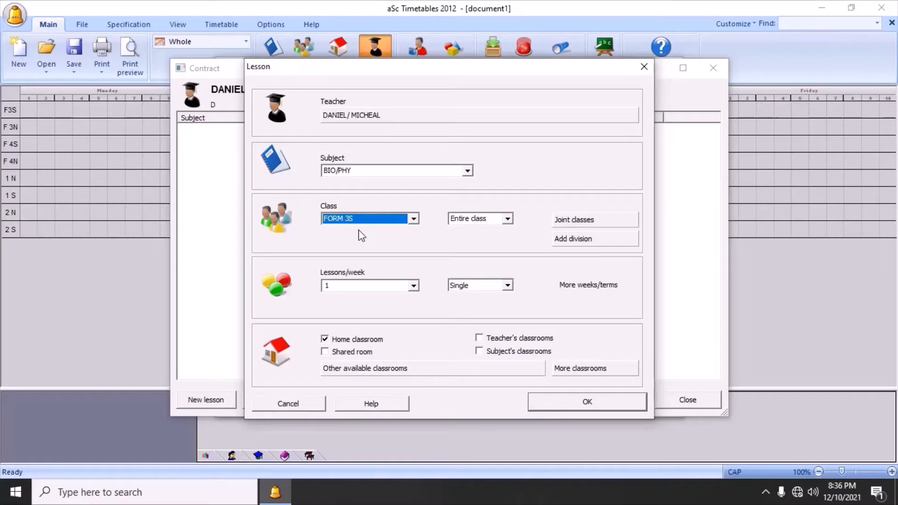
pyautogui.click(582, 222)
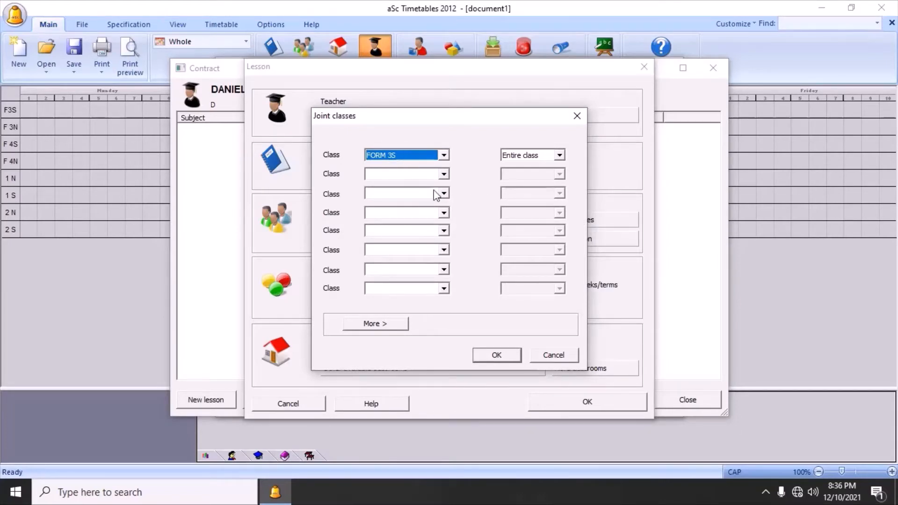
pyautogui.click(443, 174)
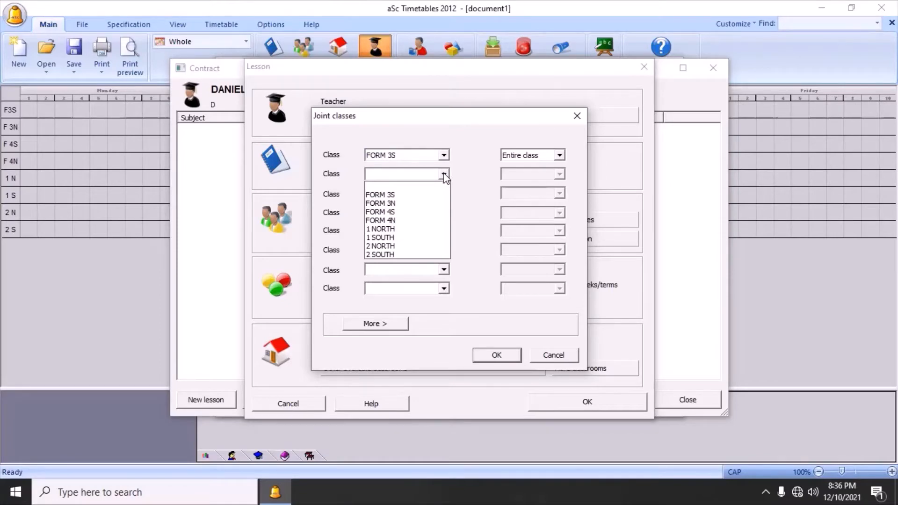
pyautogui.click(394, 203)
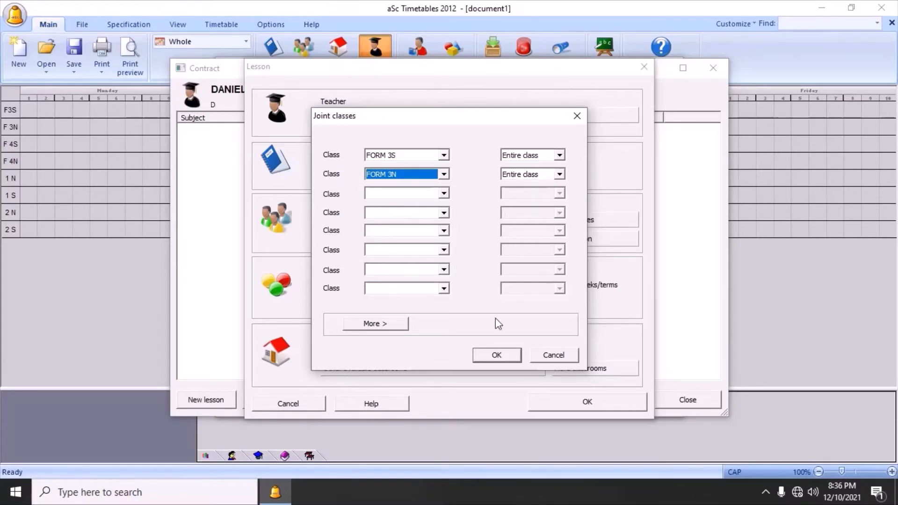
pyautogui.click(496, 356)
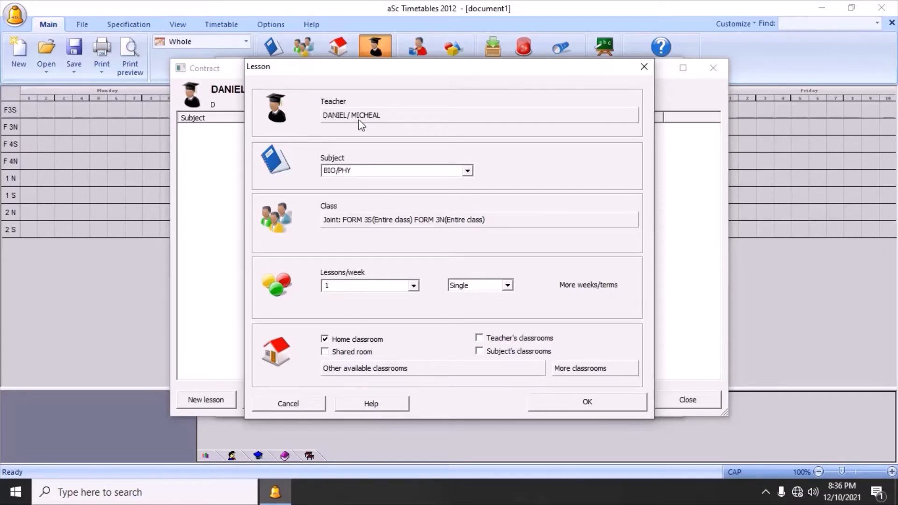
# - Set the BIO/PHY lesson to 5 per week with teacher's classrooms allowed, save it and close the teacher's contract
pyautogui.click(414, 286)
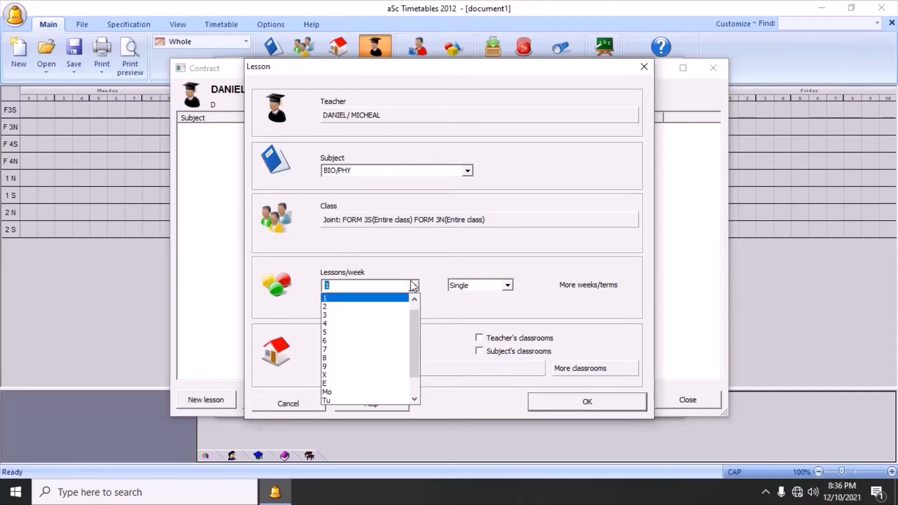
pyautogui.click(335, 333)
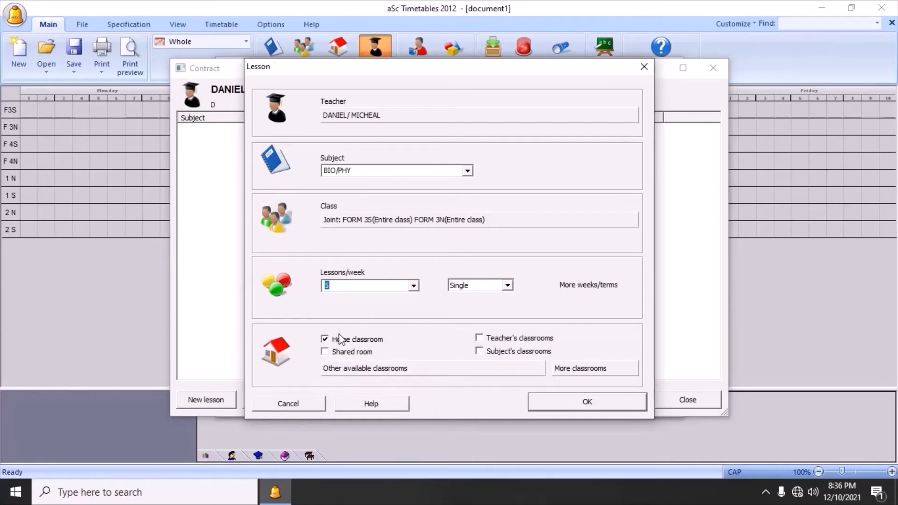
pyautogui.click(480, 338)
pyautogui.click(609, 399)
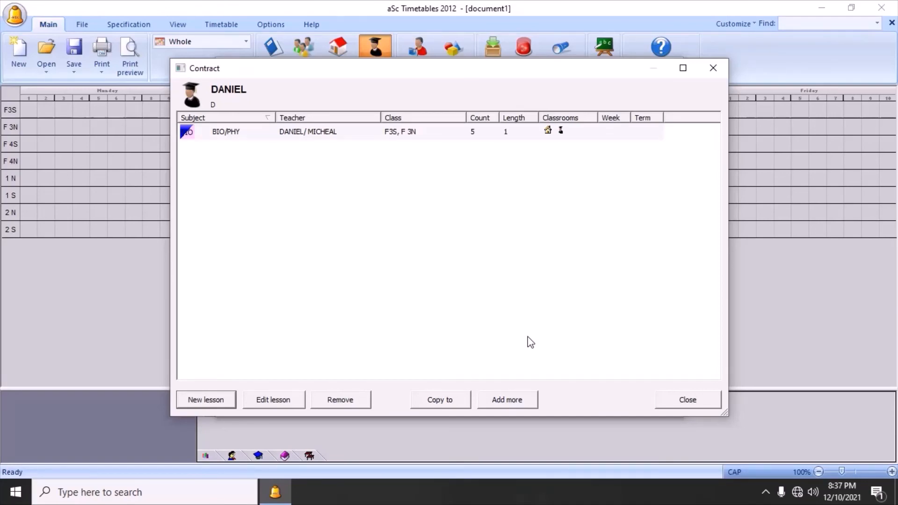
pyautogui.click(692, 399)
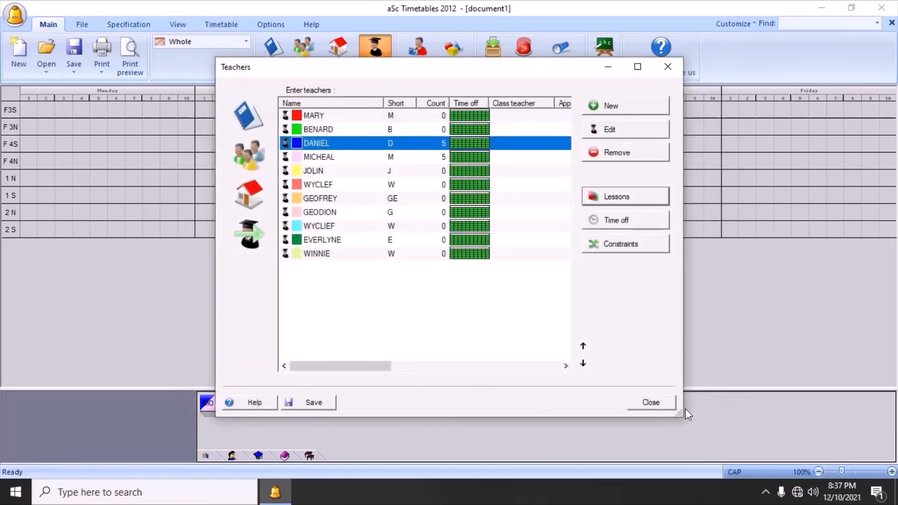